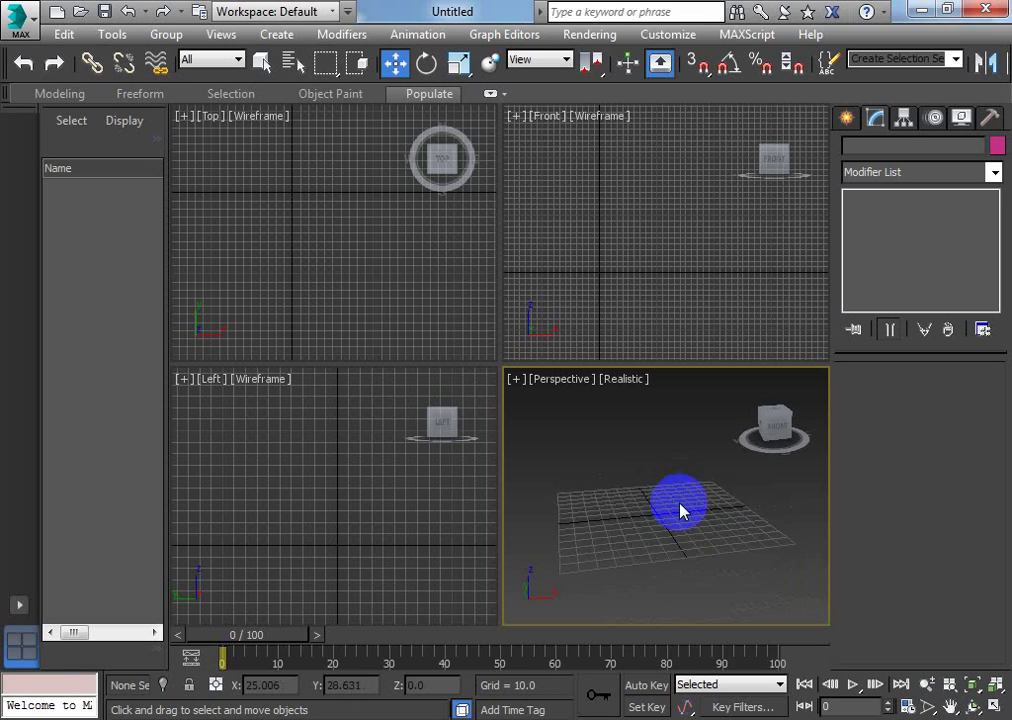
Start a Line in the Front view and draw the stepped left side and first raised block of a battlement outline
click(857, 125)
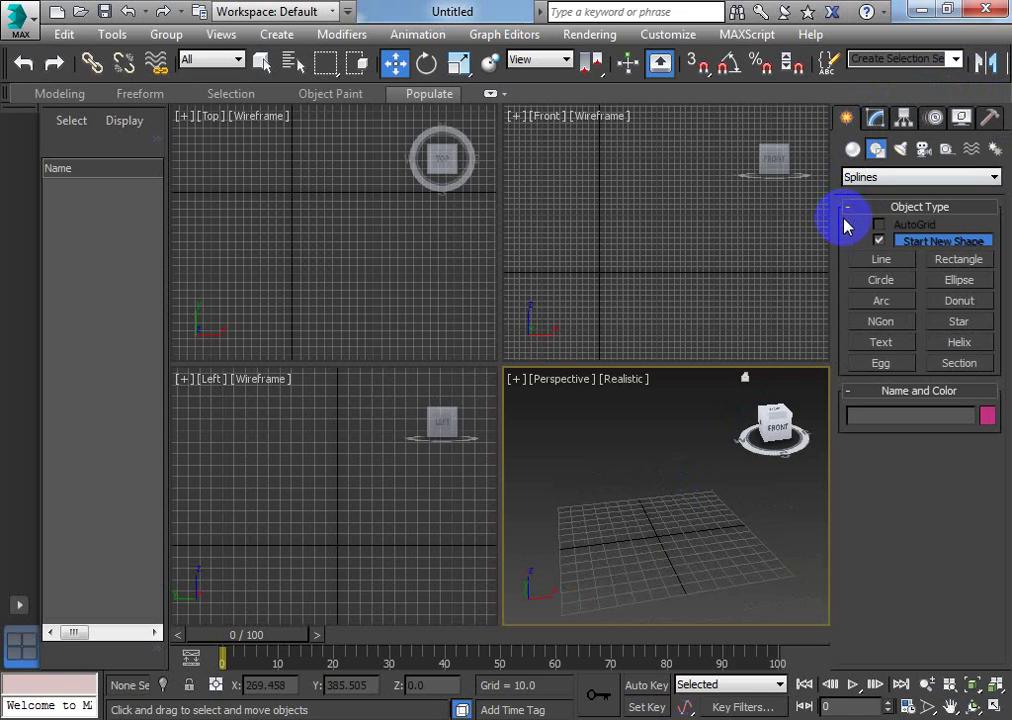
click(880, 259)
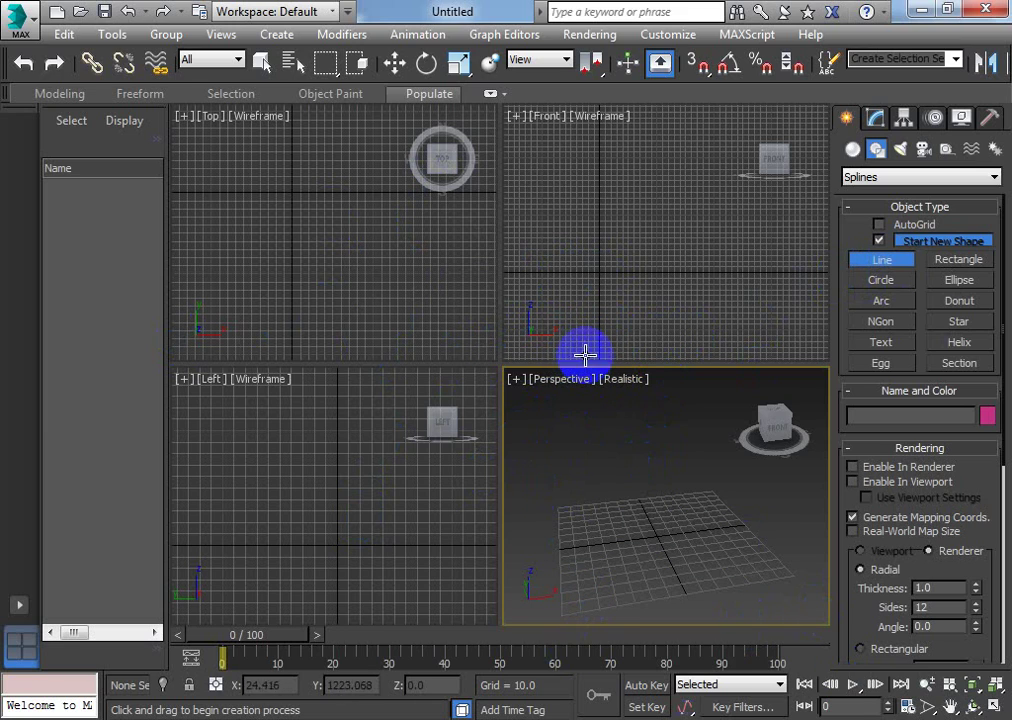
click(551, 270)
click(550, 190)
click(629, 190)
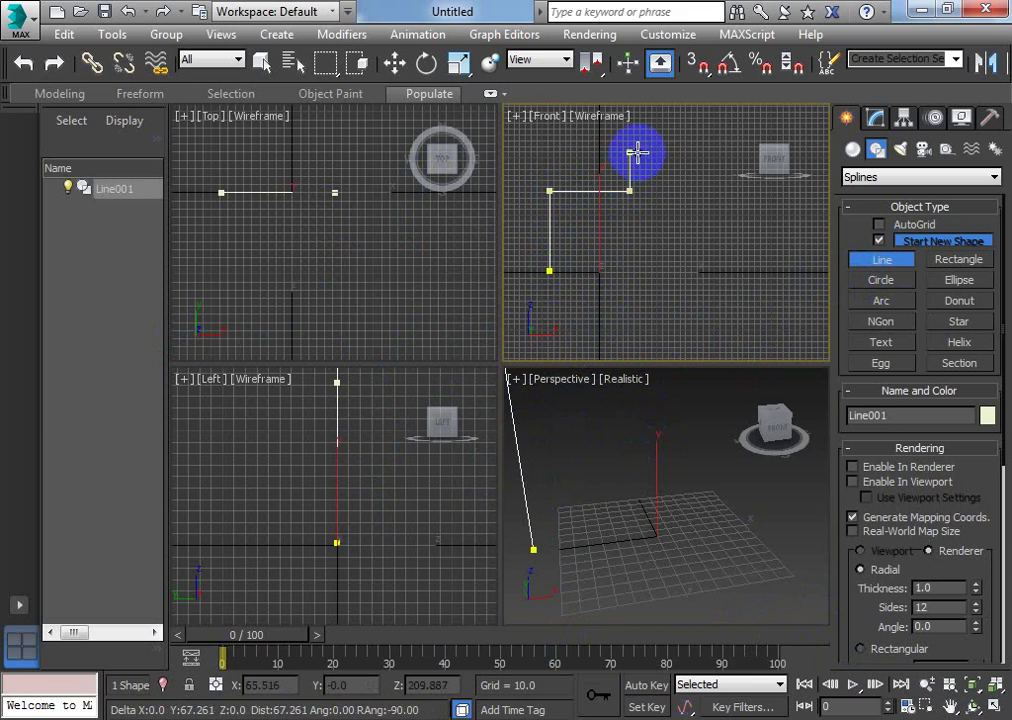
click(630, 146)
click(710, 146)
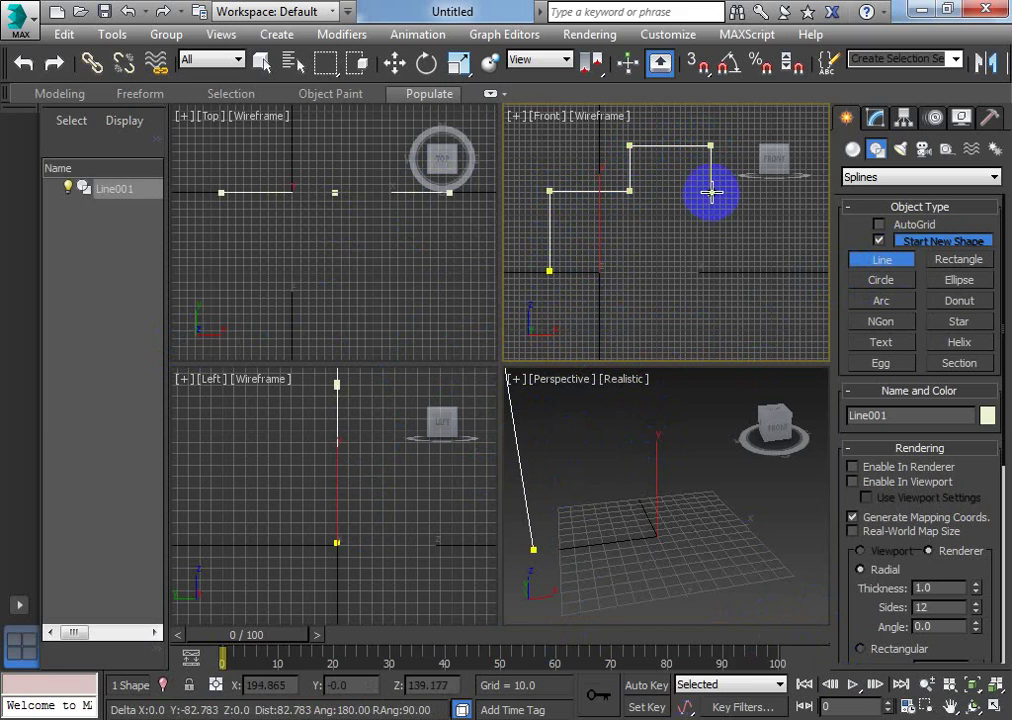
click(711, 190)
middle_drag(711, 190, 642, 200)
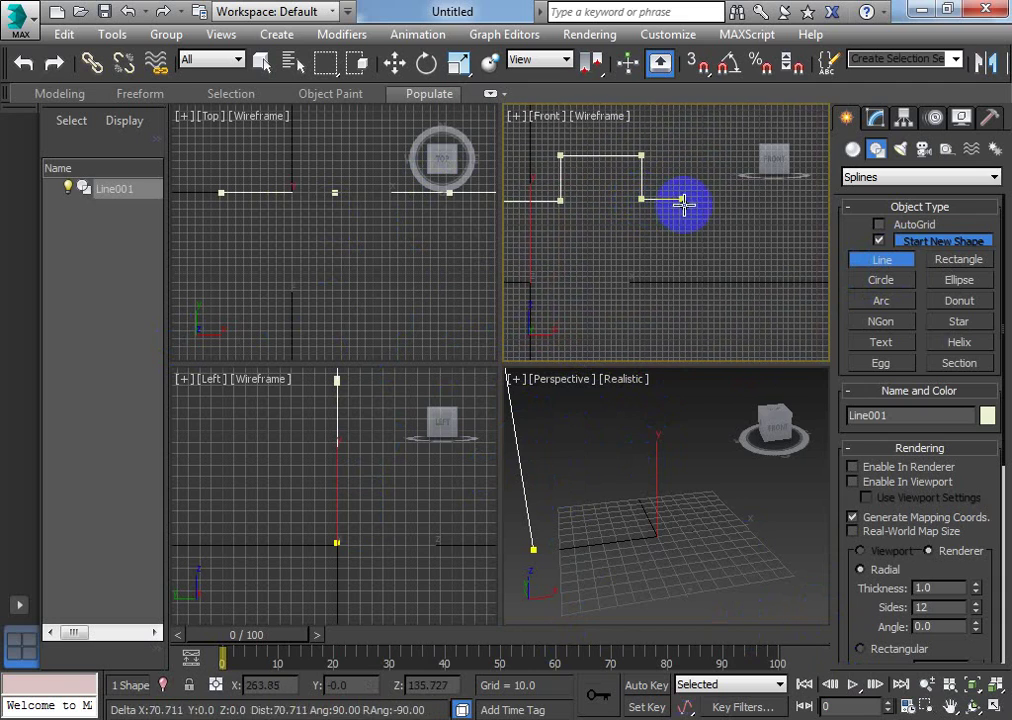
Continue the outline with a gap, a second raised block and the right side, and close the spline at its starting point
click(709, 200)
click(709, 155)
middle_drag(709, 155, 612, 158)
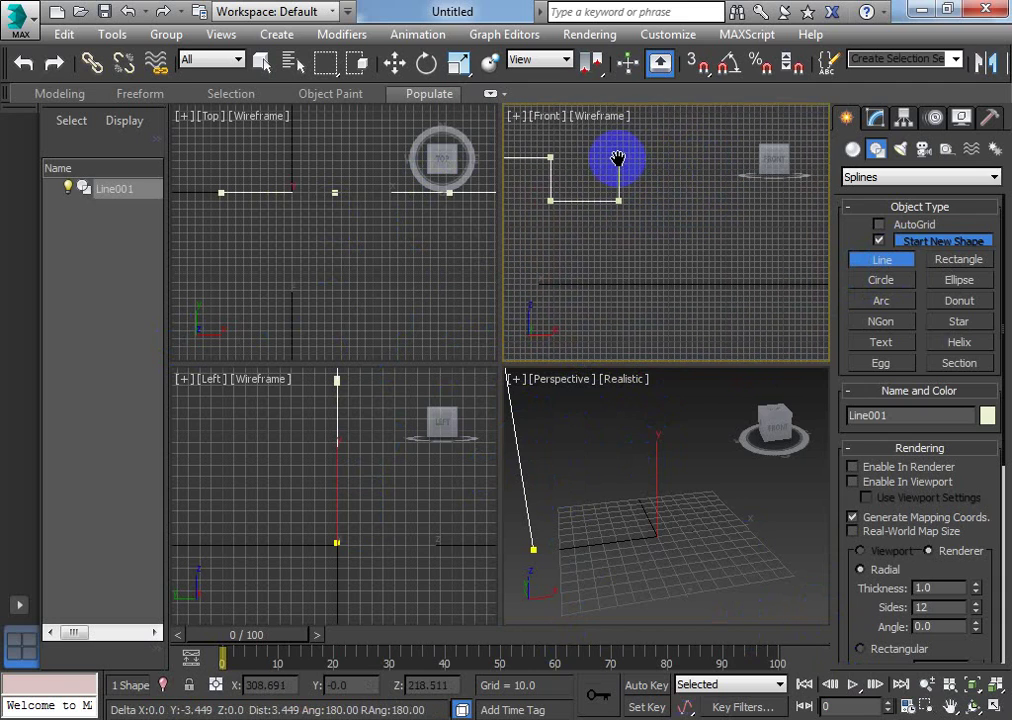
click(685, 156)
click(687, 200)
click(782, 204)
scroll(784, 300, down, 3)
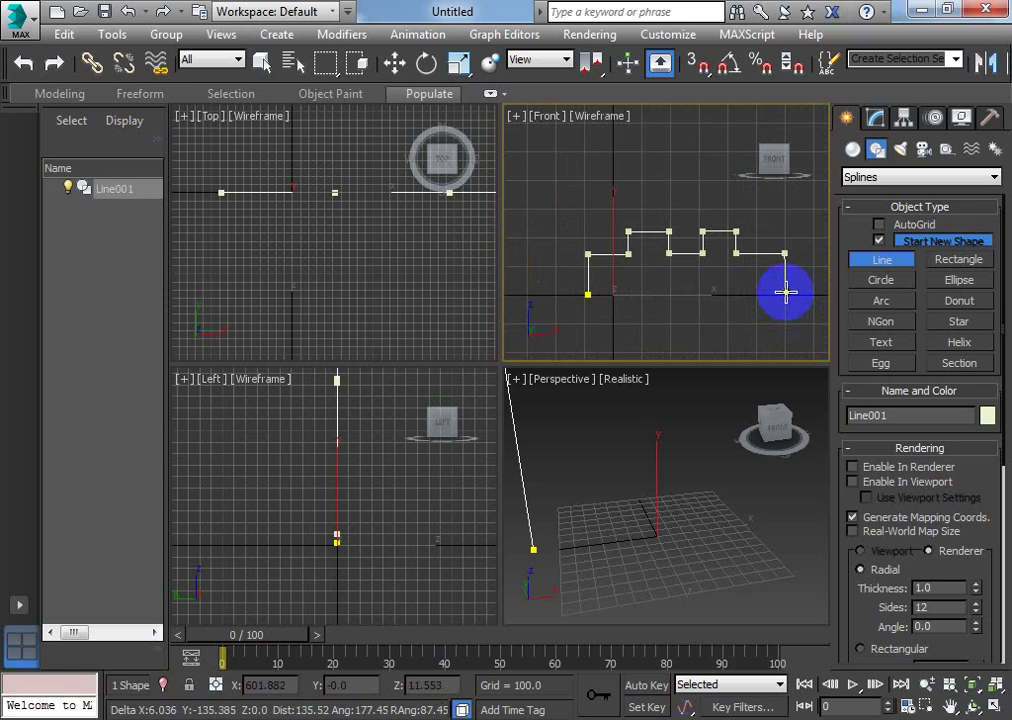
click(784, 295)
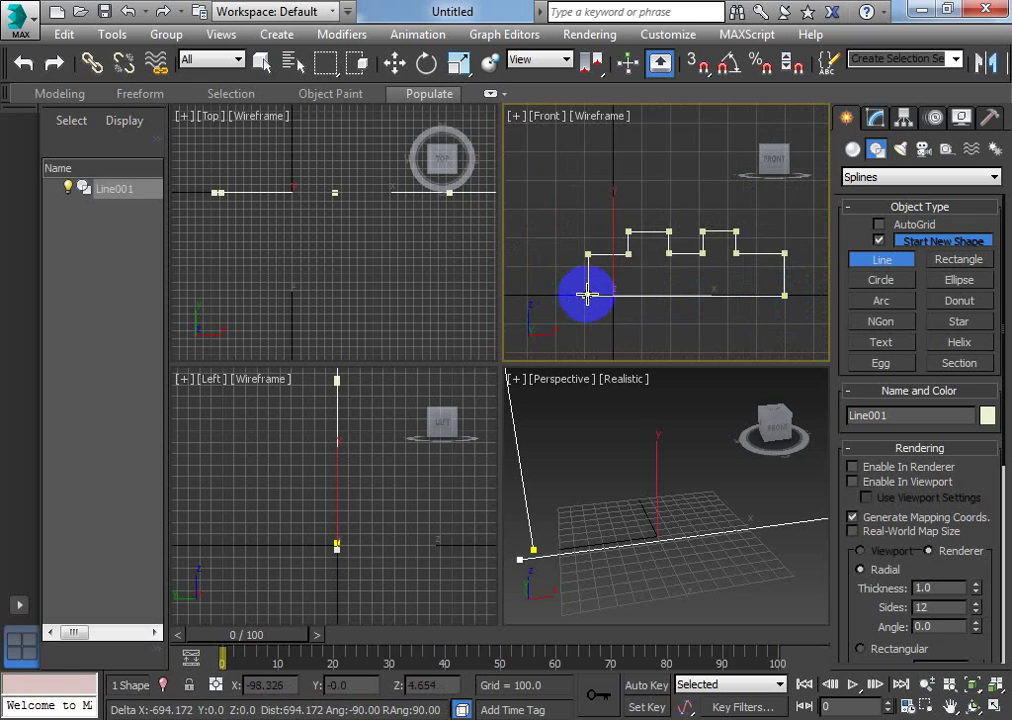
click(589, 296)
click(510, 437)
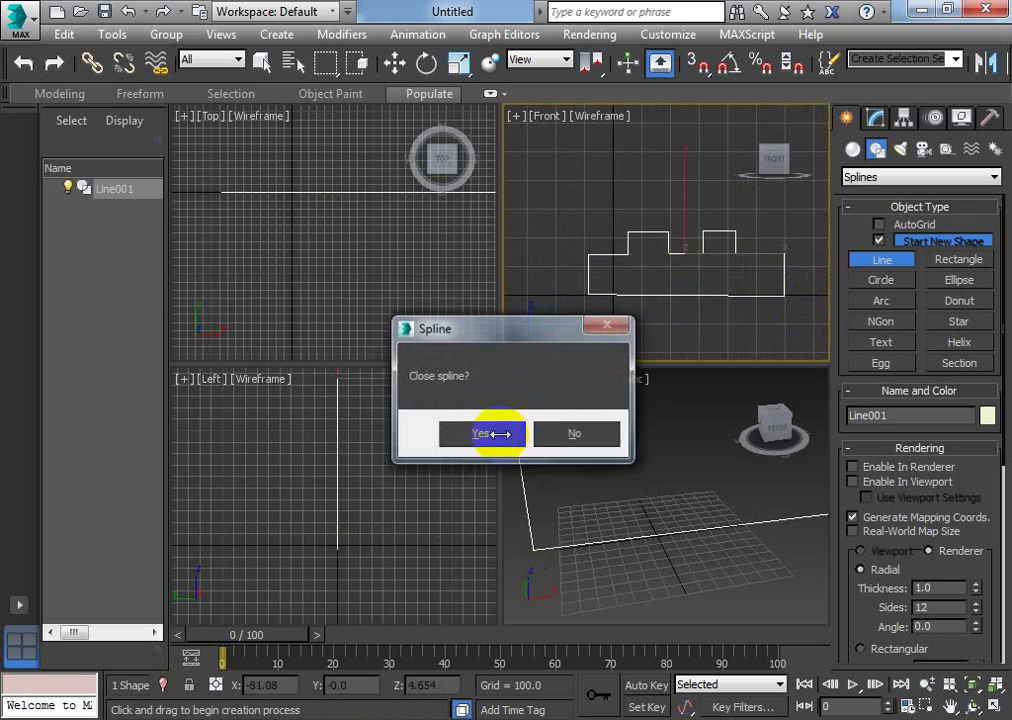
Move the outline's lower-left vertex down along Y so the bottom edge is level, and leave vertex editing
scroll(692, 306, up, 3)
right_click(661, 306)
click(541, 281)
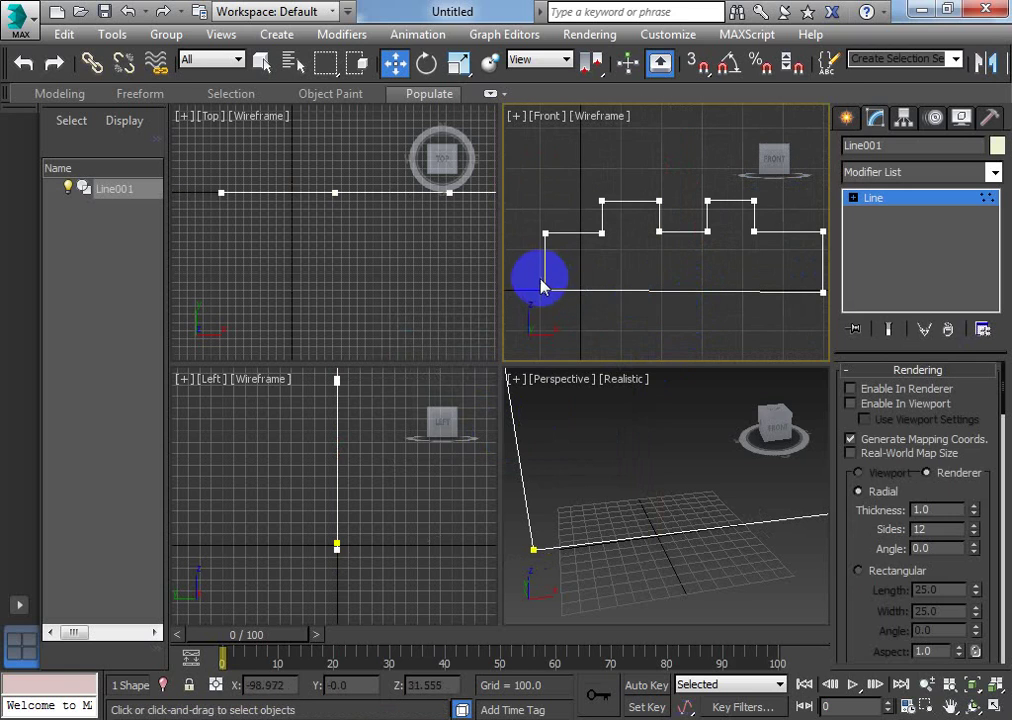
click(541, 285)
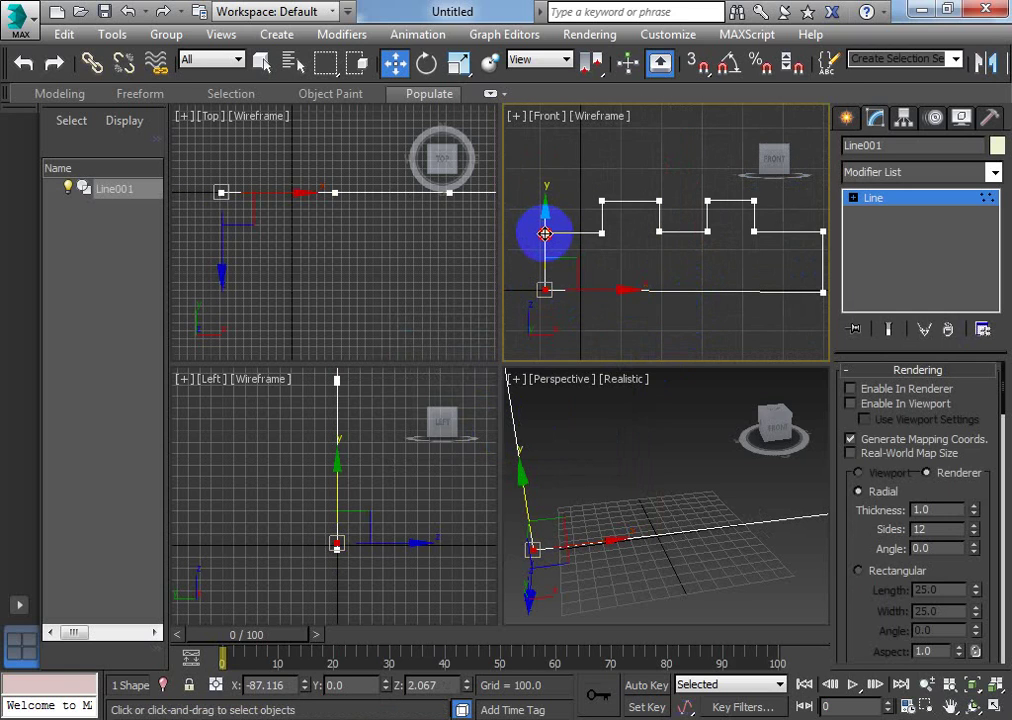
drag(545, 234, 545, 236)
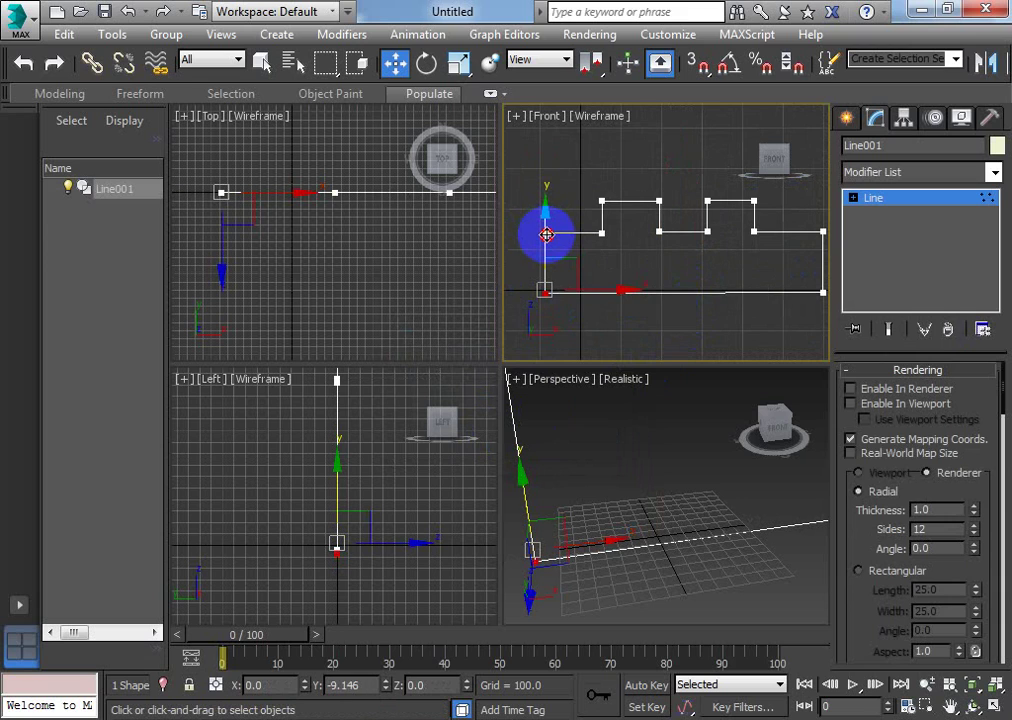
drag(546, 234, 545, 233)
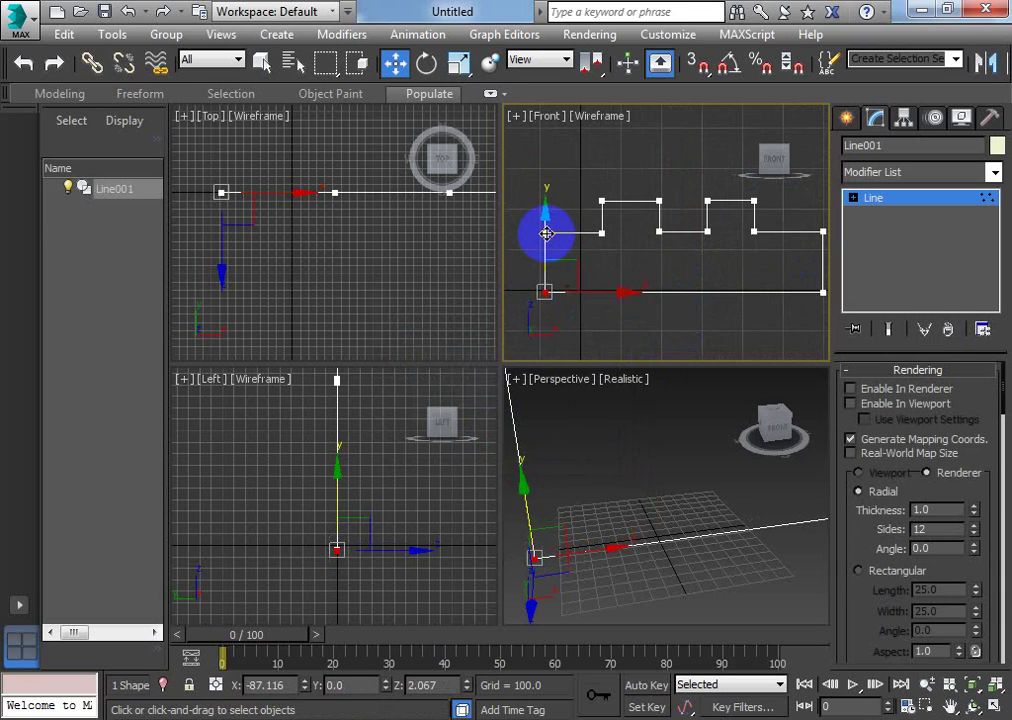
click(665, 340)
click(888, 197)
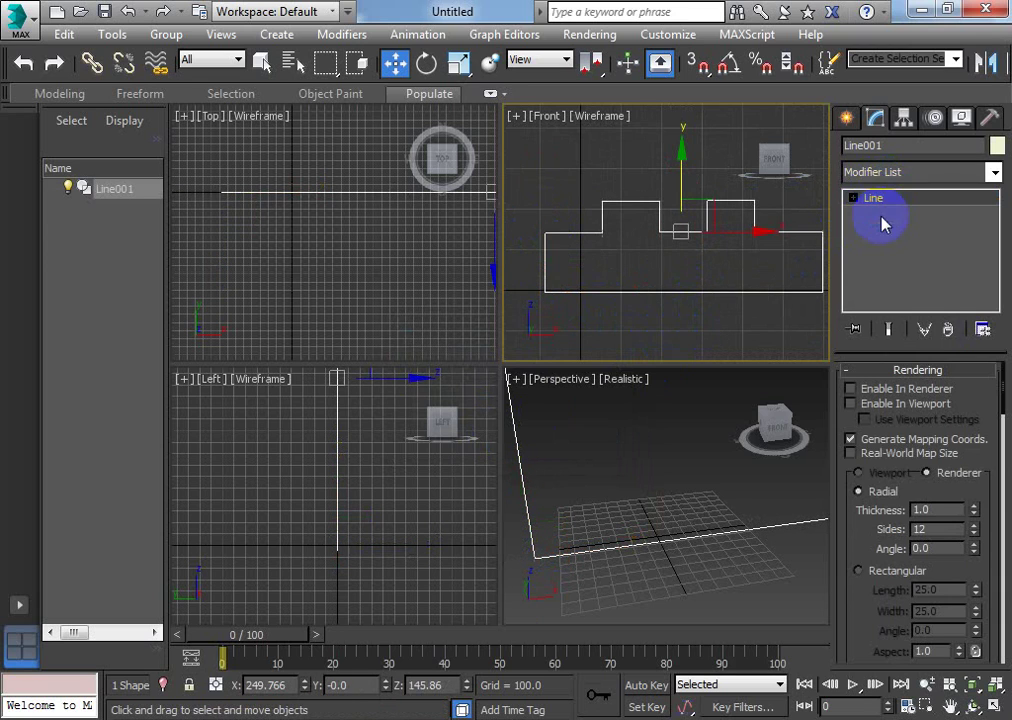
click(994, 172)
drag(994, 248, 1001, 350)
click(935, 382)
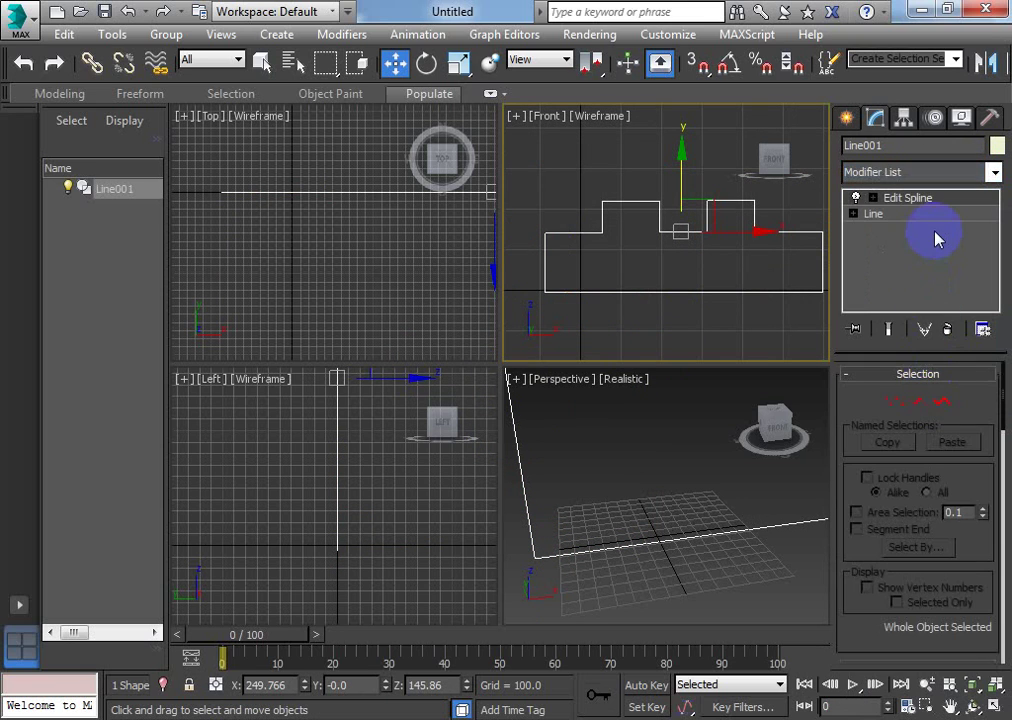
key(ctrl+z)
Apply an Extrude modifier with an amount of 19 to the closed battlement outline
click(991, 174)
key(e)
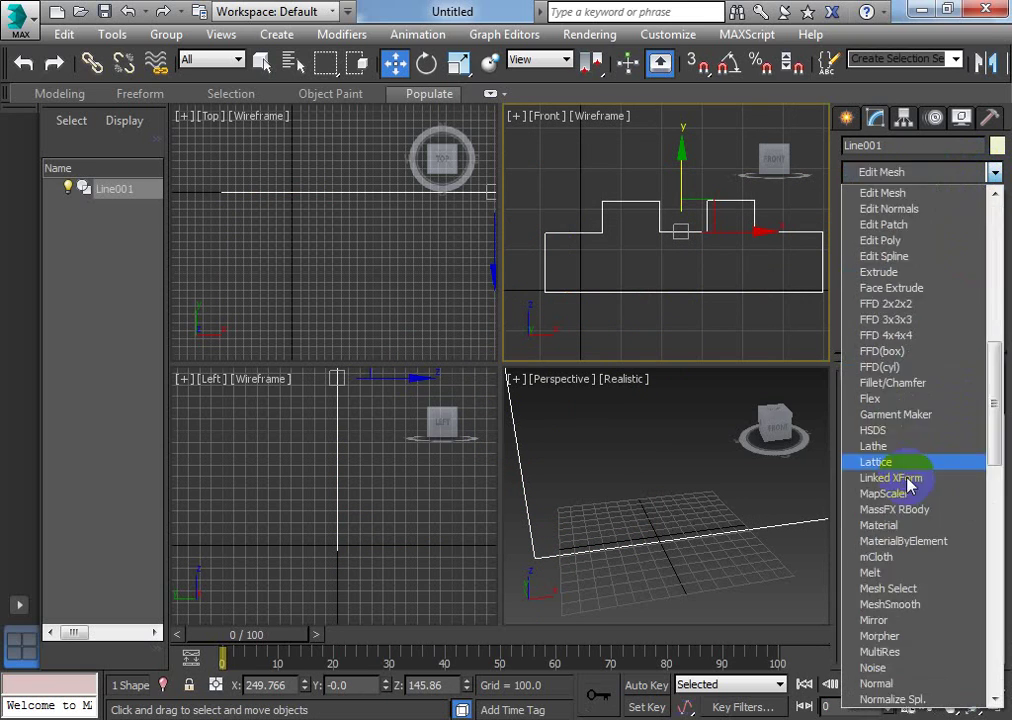
click(905, 272)
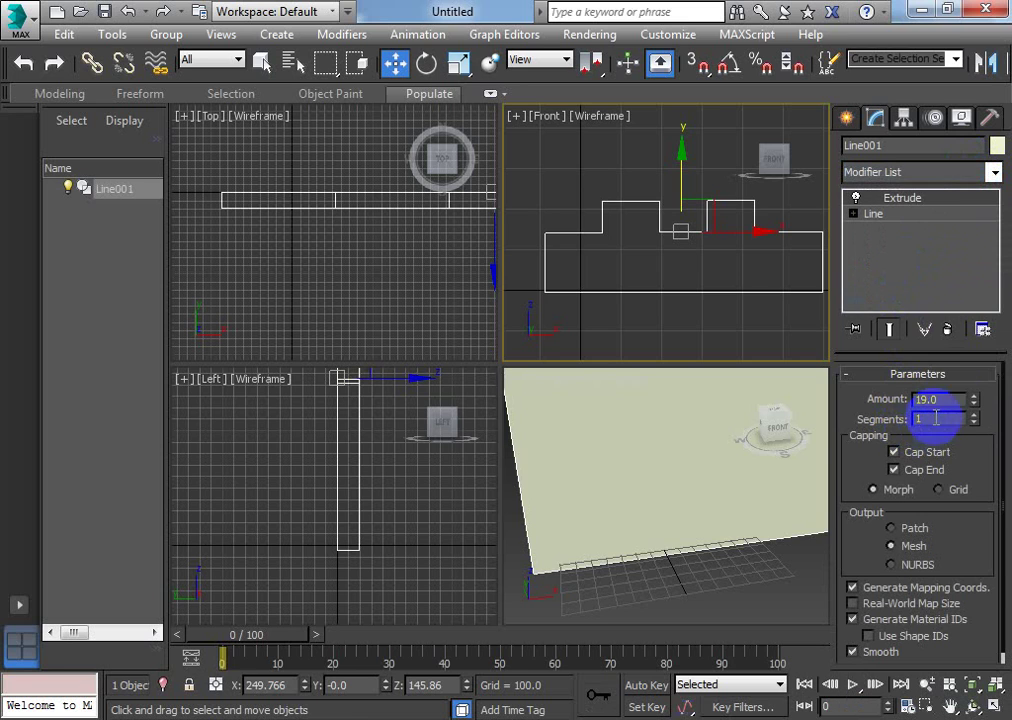
Assign the concrete bitmap material 02 - Default to the extruded wall
alt+middle_drag(599, 485, 613, 451)
key(m)
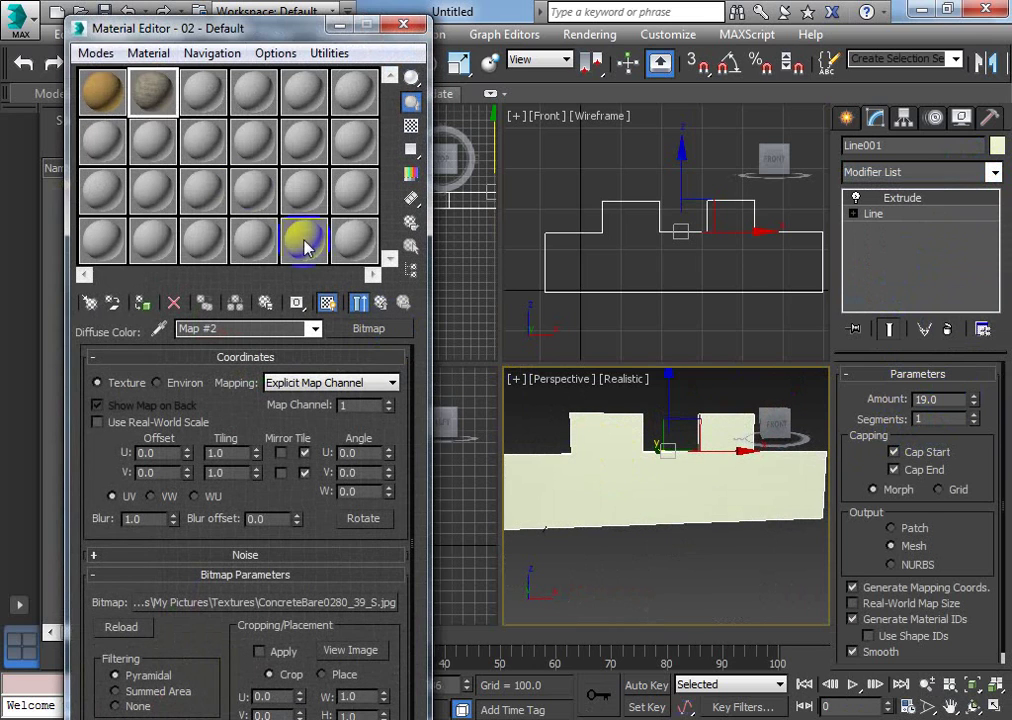
click(143, 302)
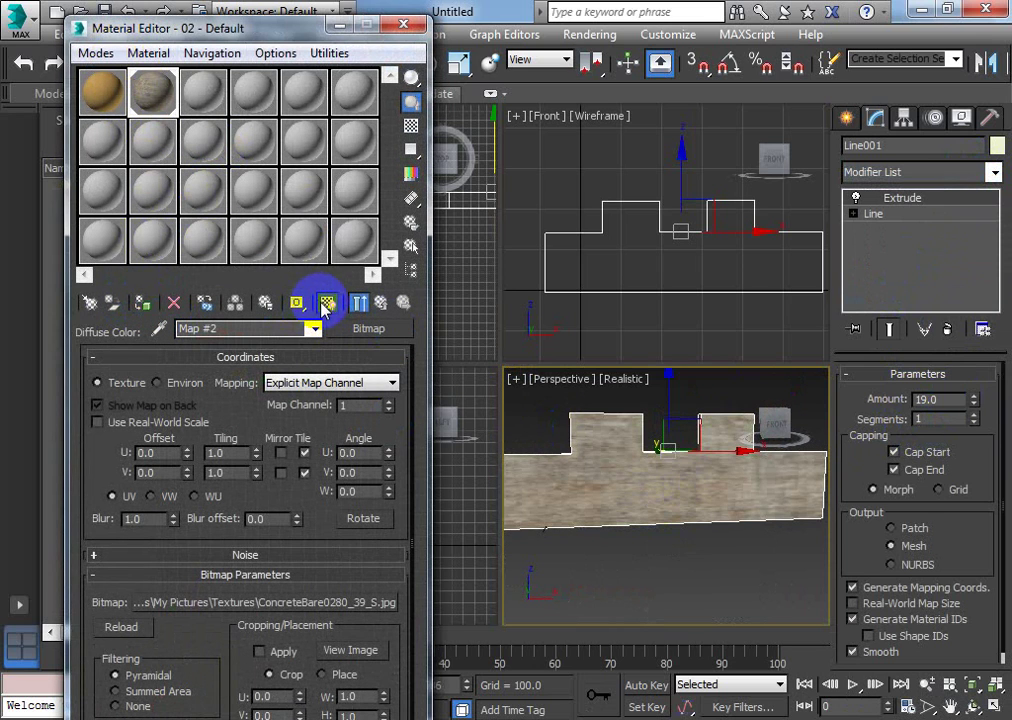
Look at the map types offered for the diffuse colour of the unused material 03 - Default, including Bitmap
click(200, 88)
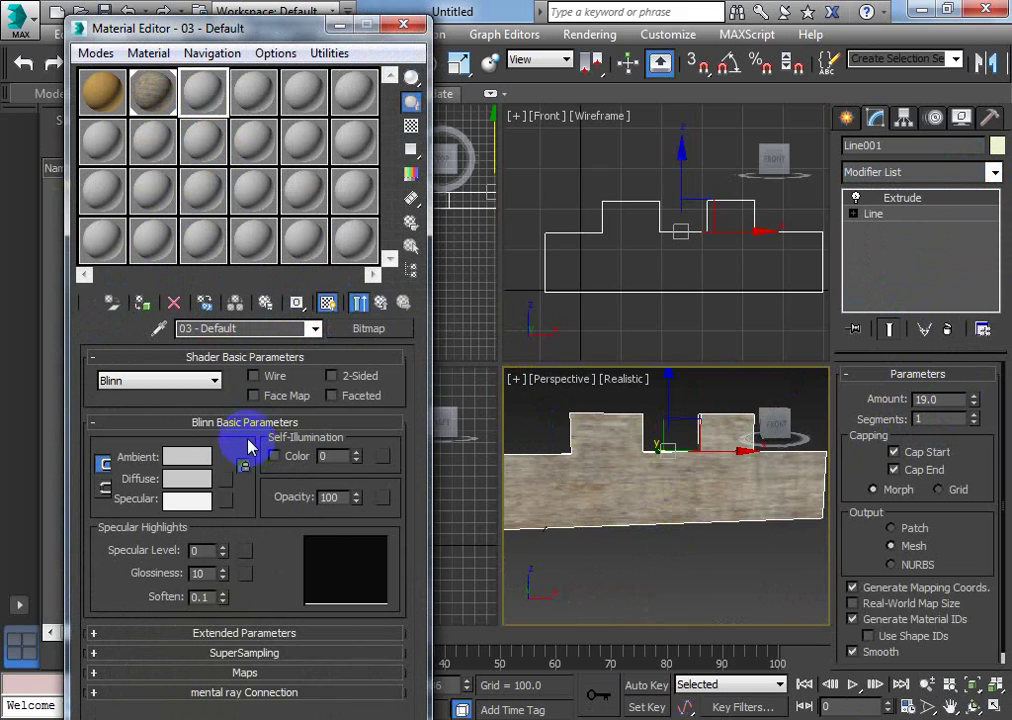
click(228, 487)
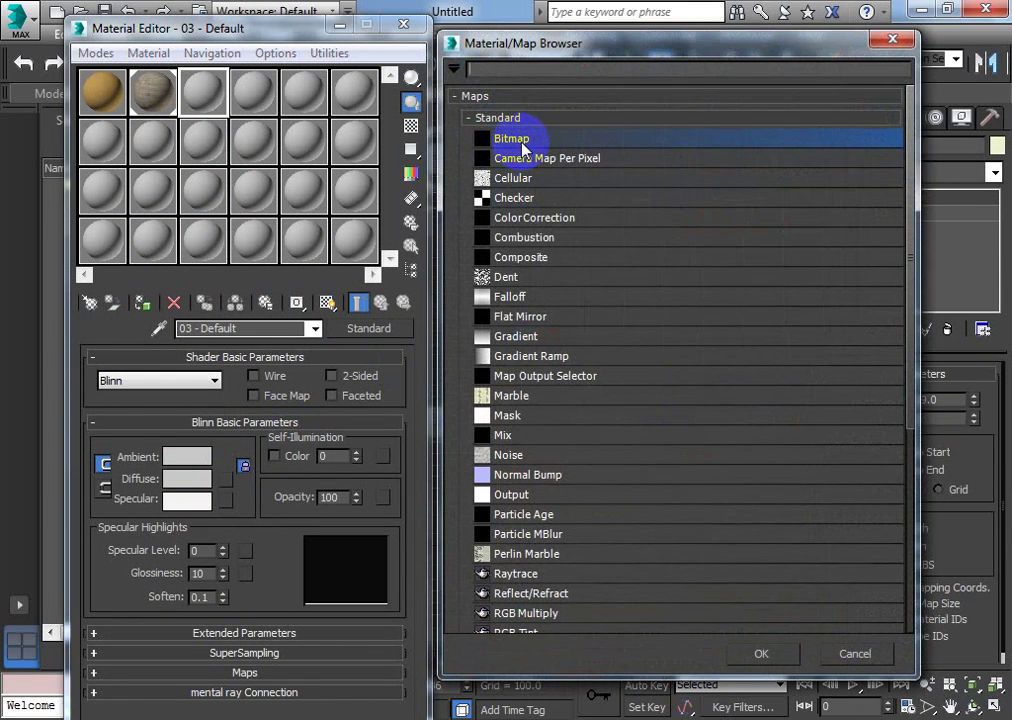
click(893, 39)
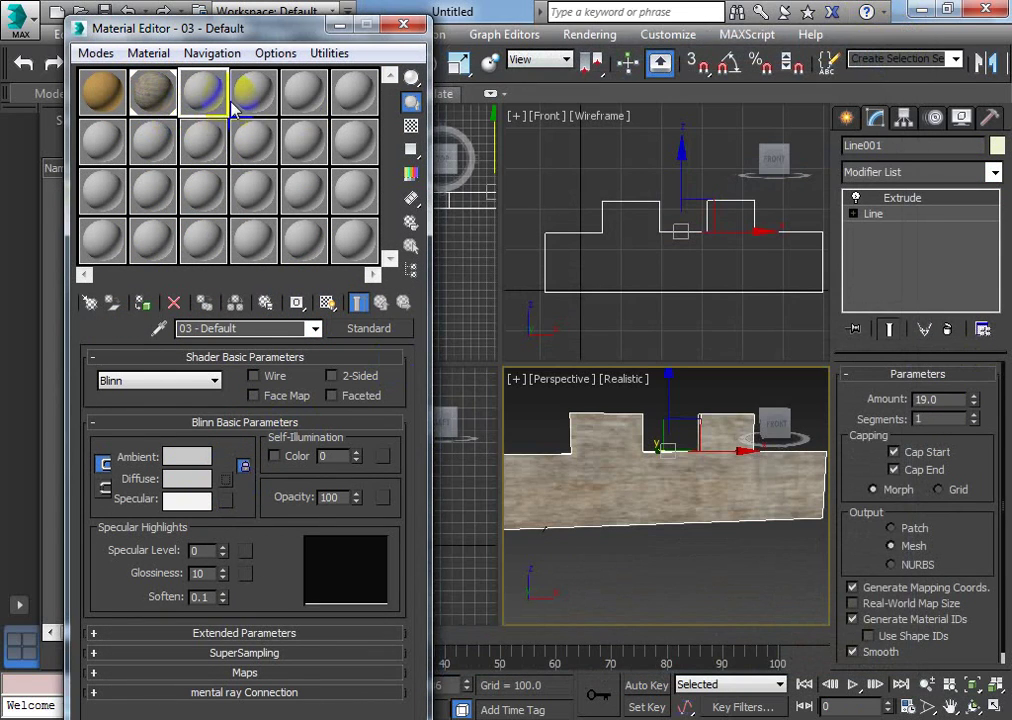
Enlarge the material samples to a 3 x 2 layout and restore the 6 x 4 layout
right_click(202, 92)
click(253, 302)
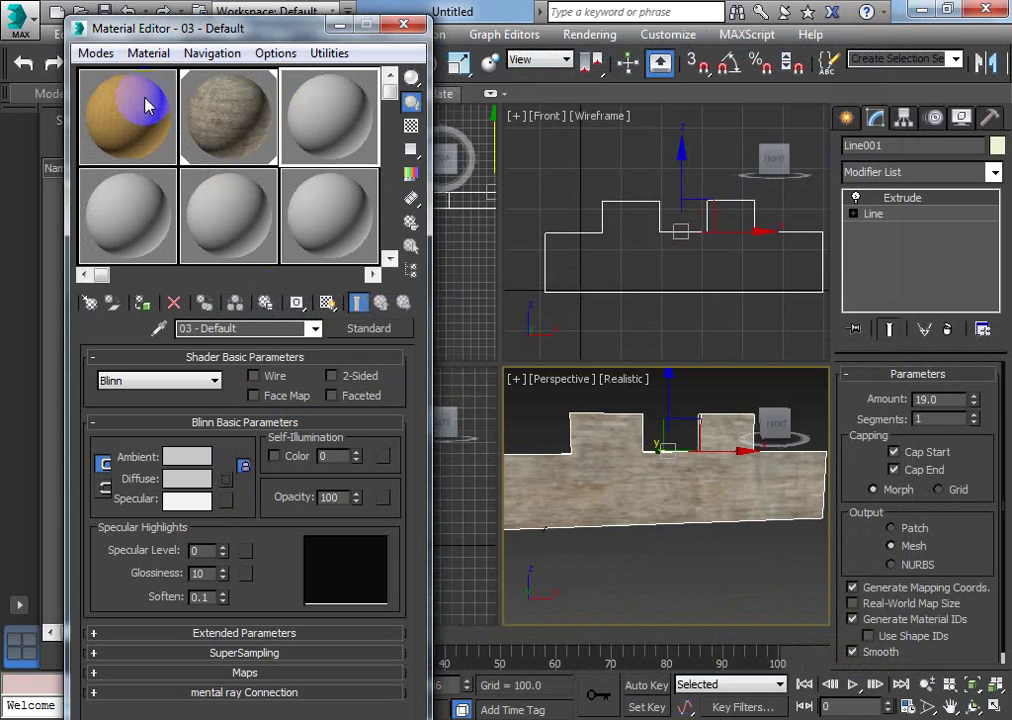
right_click(350, 130)
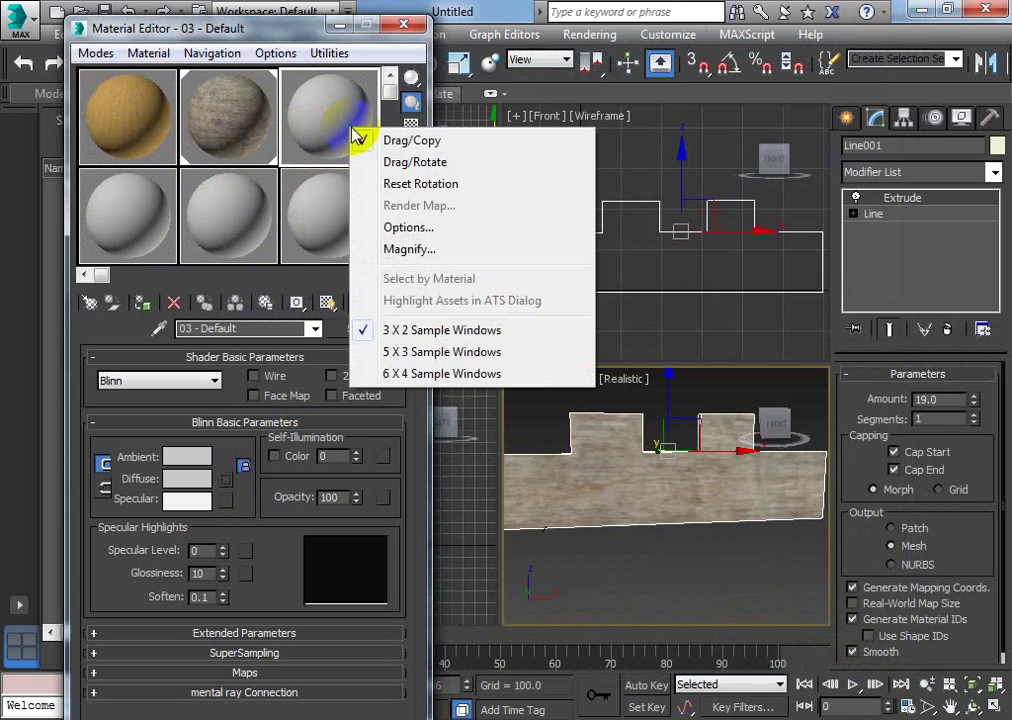
click(417, 375)
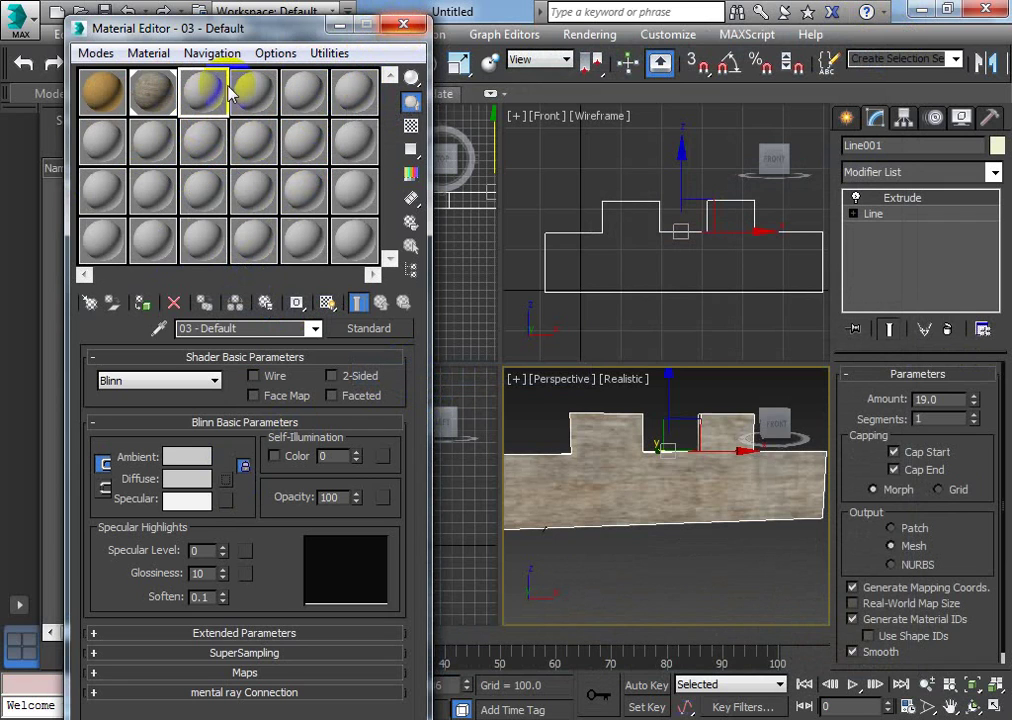
View the full concrete bitmap used by material 02 - Default to compare it with the texture on the wall
click(403, 24)
alt+middle_drag(558, 443, 655, 452)
scroll(623, 495, up, 3)
scroll(605, 479, down, 1)
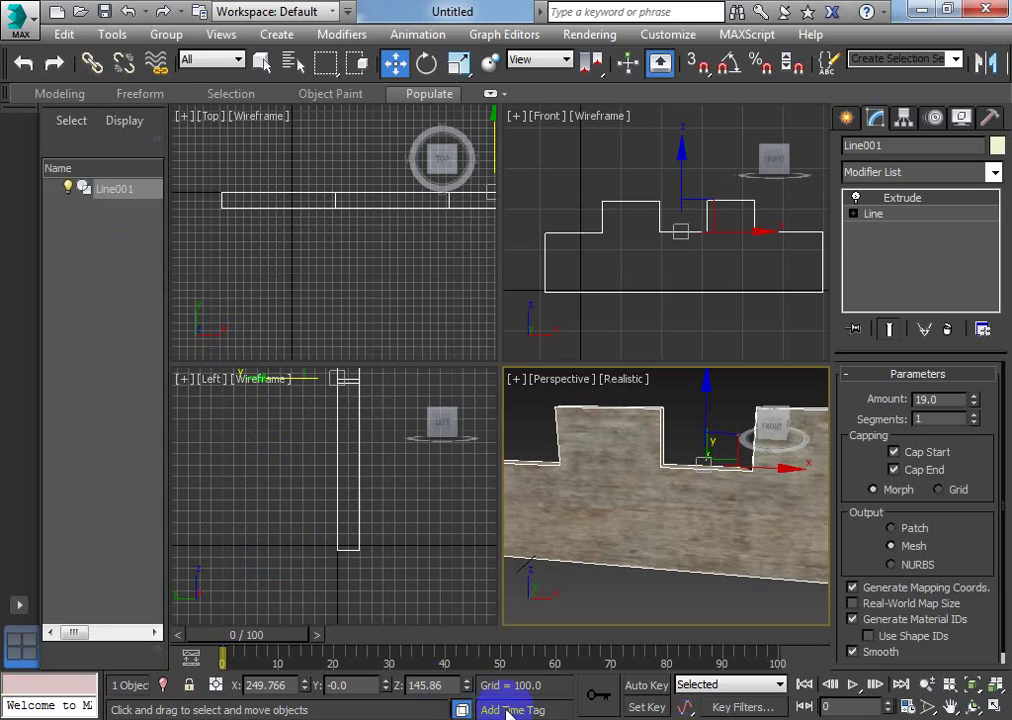
right_click(438, 605)
key(m)
click(167, 108)
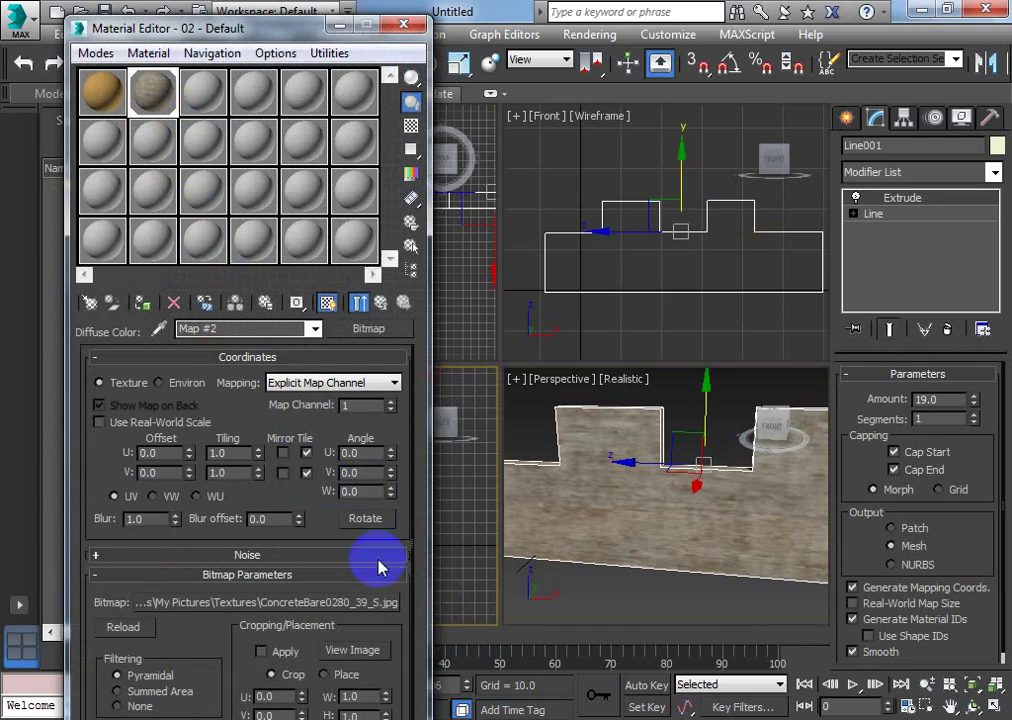
click(376, 650)
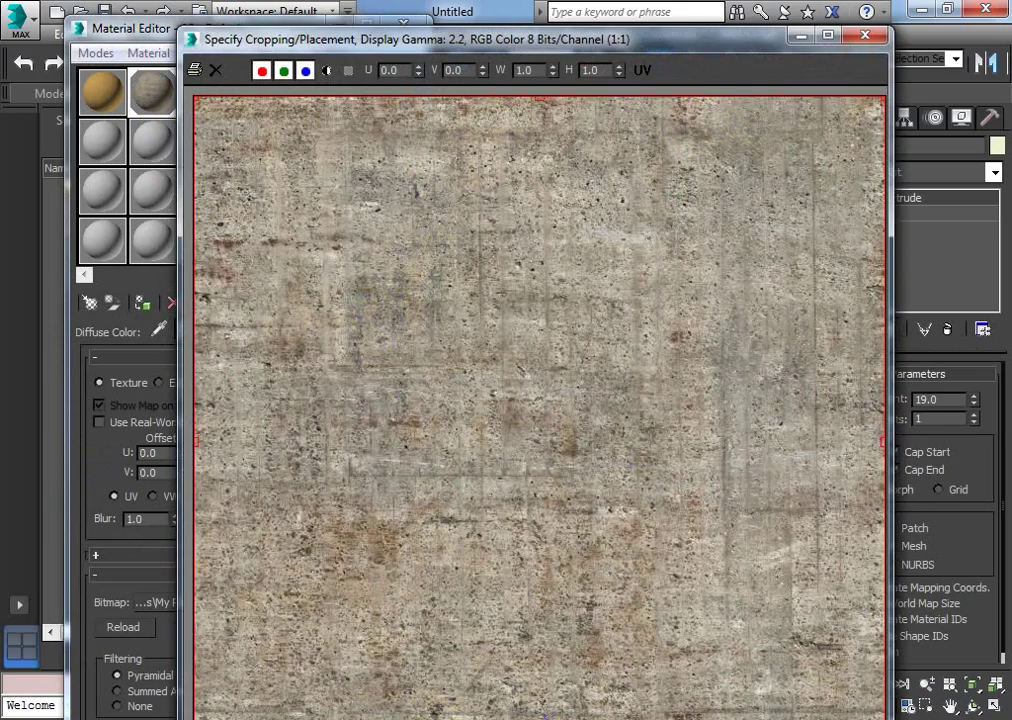
click(870, 38)
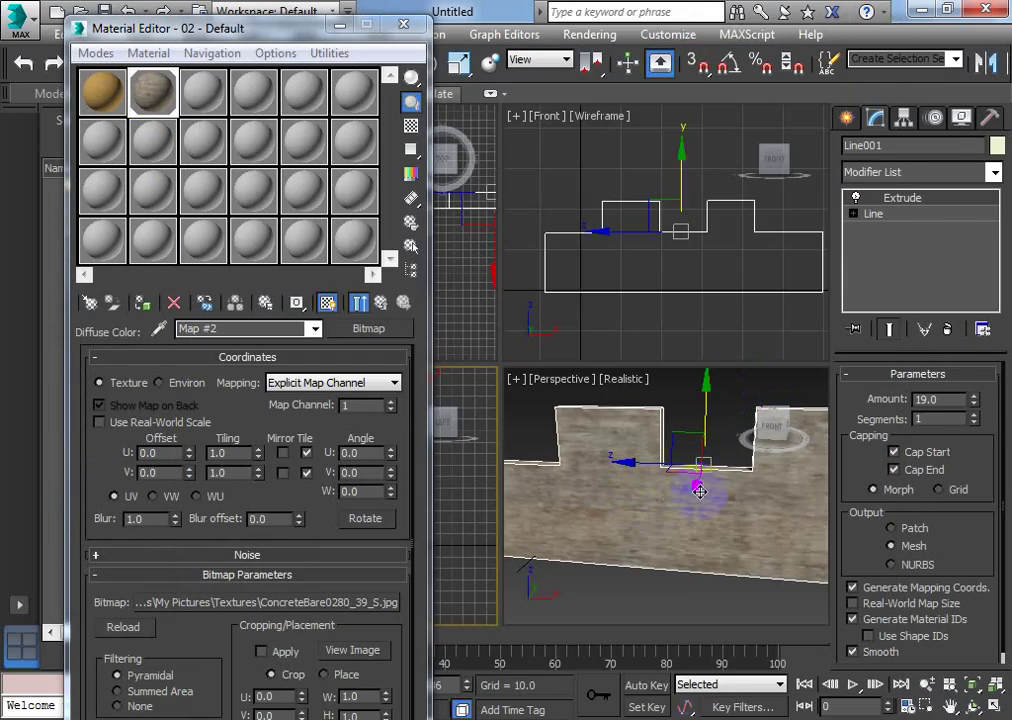
Examine up close how the concrete texture lies on the wall's thin upper edges, and close the Material Editor
scroll(699, 490, down, 3)
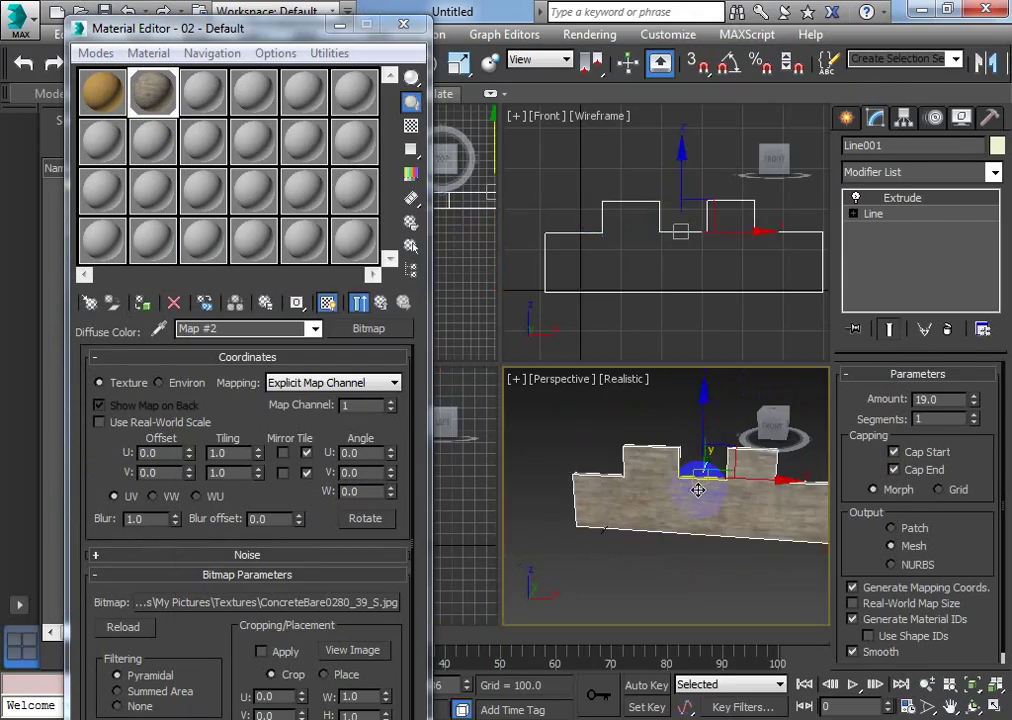
alt+middle_drag(593, 486, 680, 515)
scroll(560, 510, up, 5)
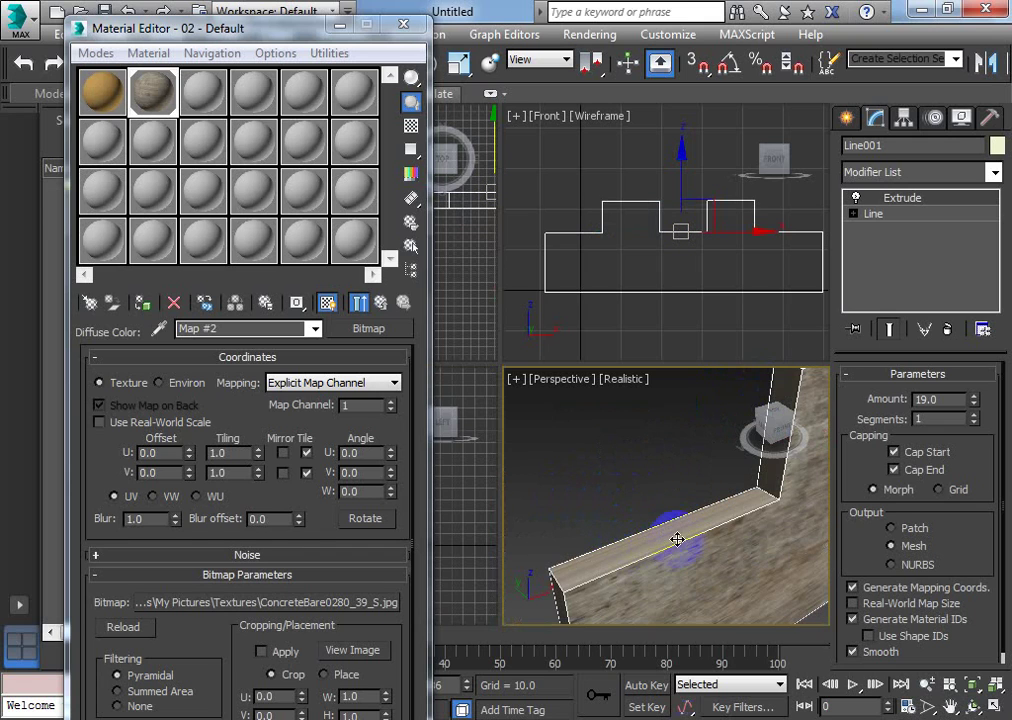
alt+middle_drag(624, 568, 671, 529)
key(z)
scroll(684, 526, up, 3)
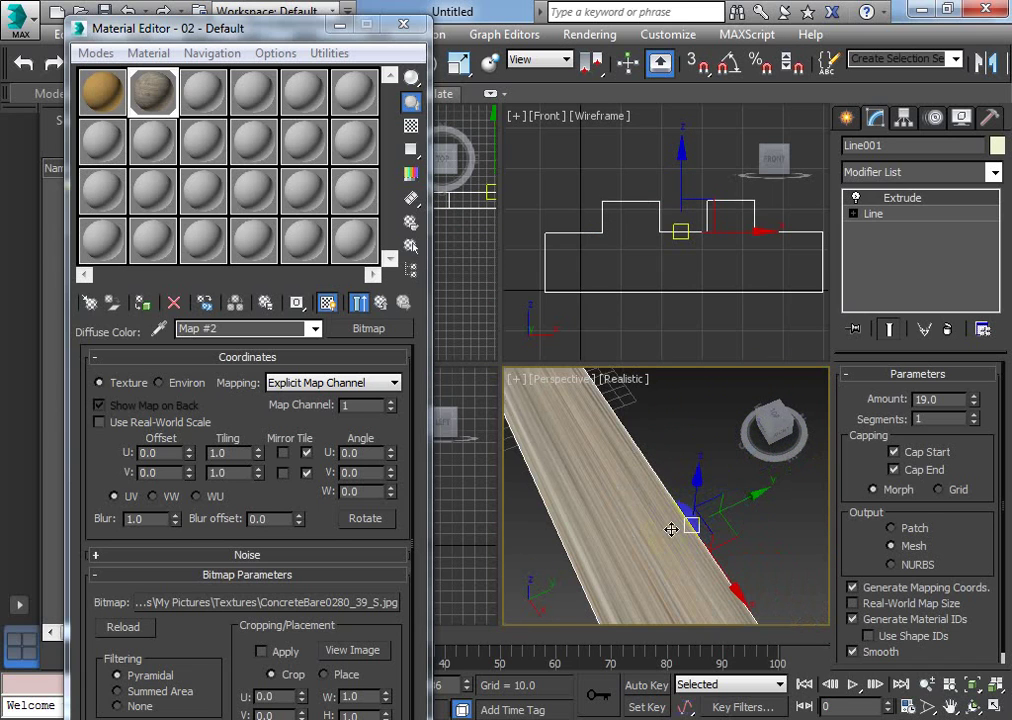
click(403, 23)
Add a UVW Map modifier to the wall and set its mapping type to Box
click(992, 174)
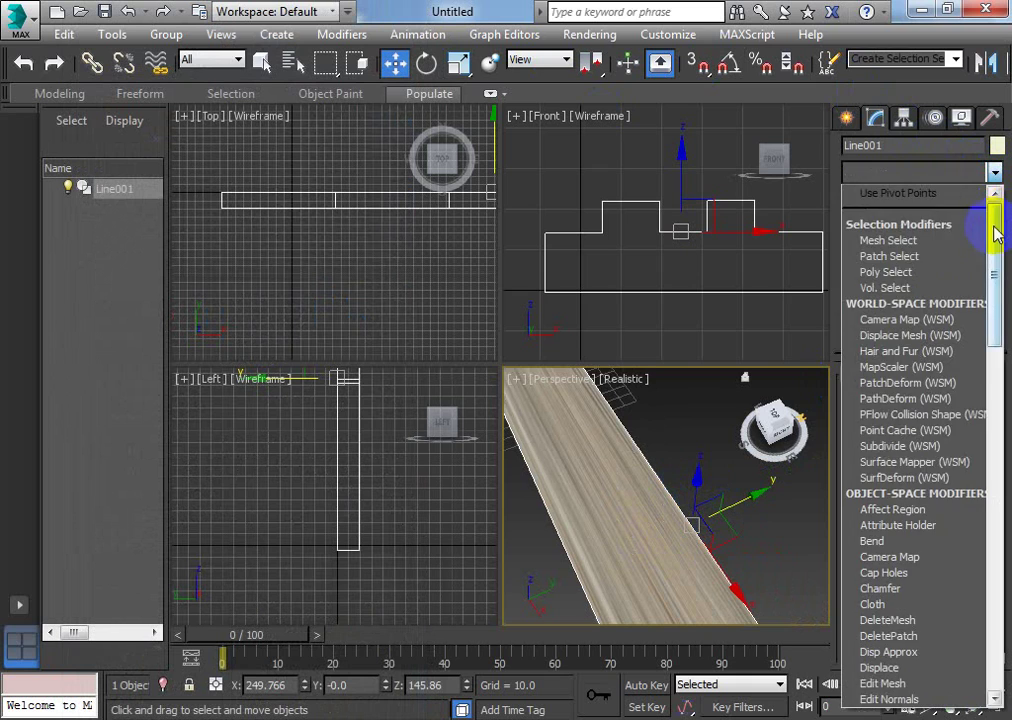
drag(994, 226, 992, 540)
click(922, 669)
click(908, 450)
click(895, 487)
alt+middle_drag(621, 560, 673, 510)
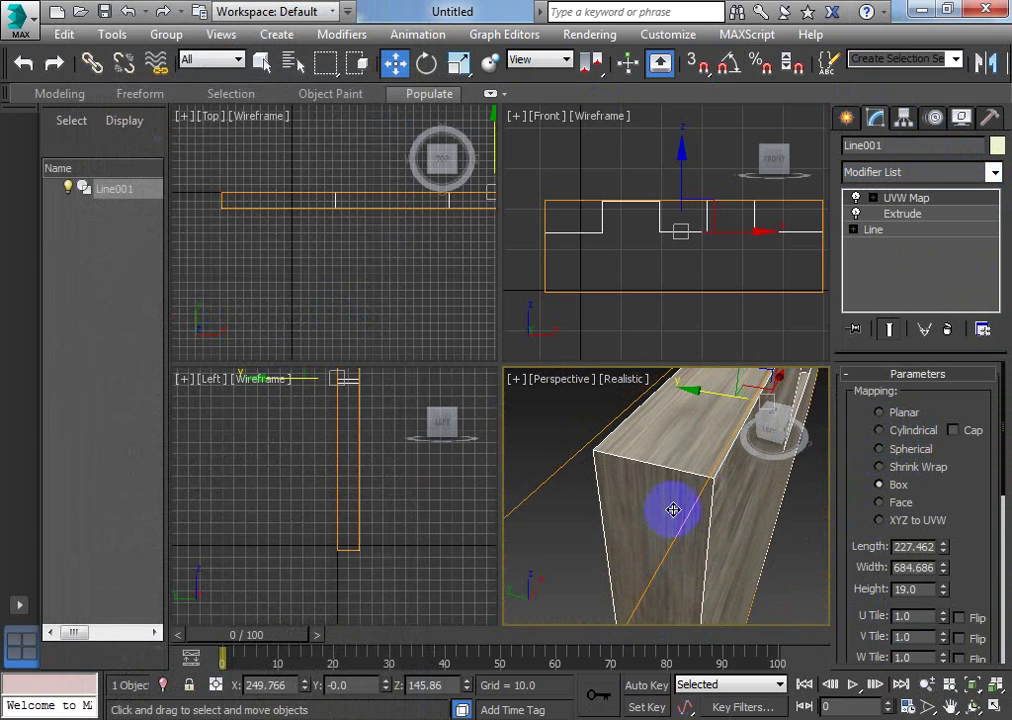
Try the Planar and Cylindrical mapping types on the wall's UVW Map modifier
click(903, 413)
scroll(730, 549, down, 5)
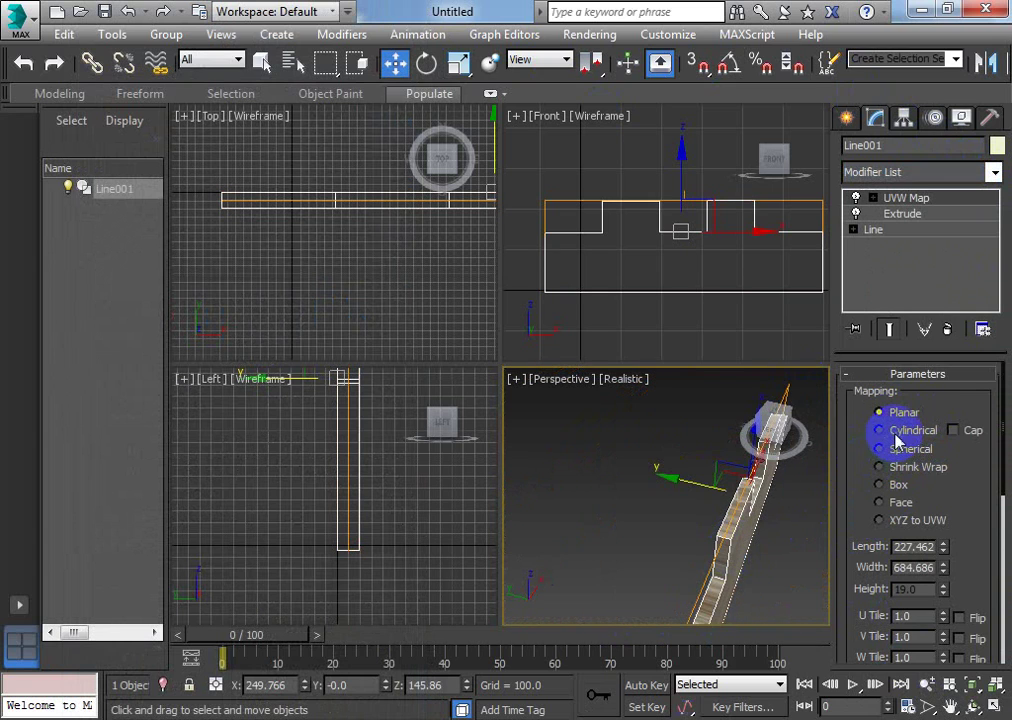
click(902, 431)
alt+middle_drag(745, 582, 700, 551)
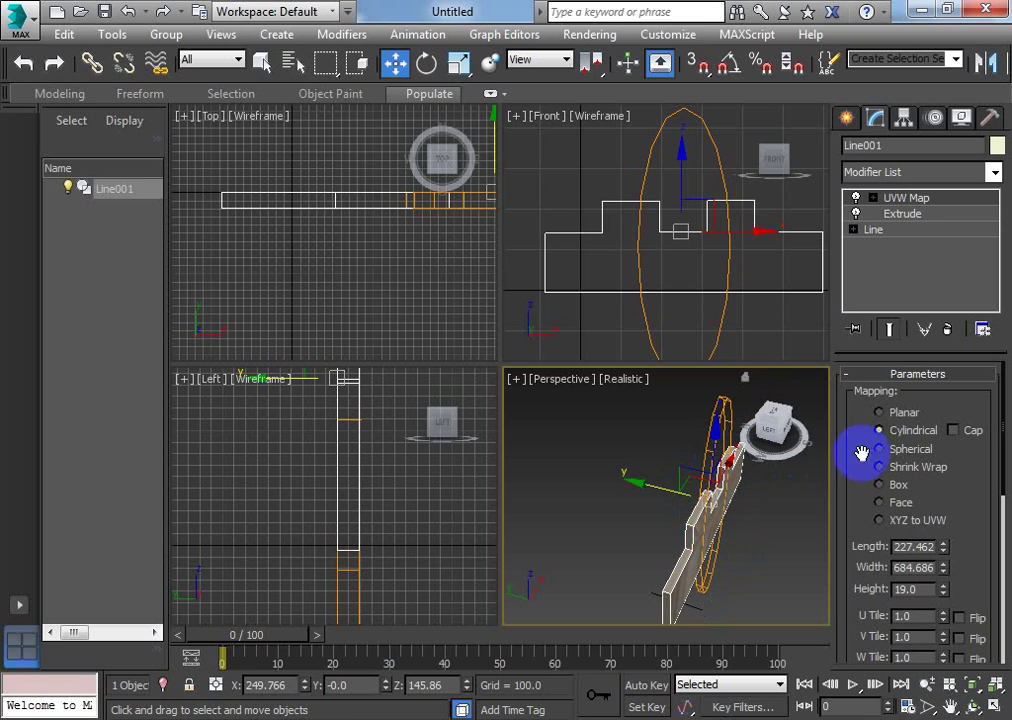
Switch the UVW Map mapping type to Spherical and inspect the texture on the wall up close
click(907, 450)
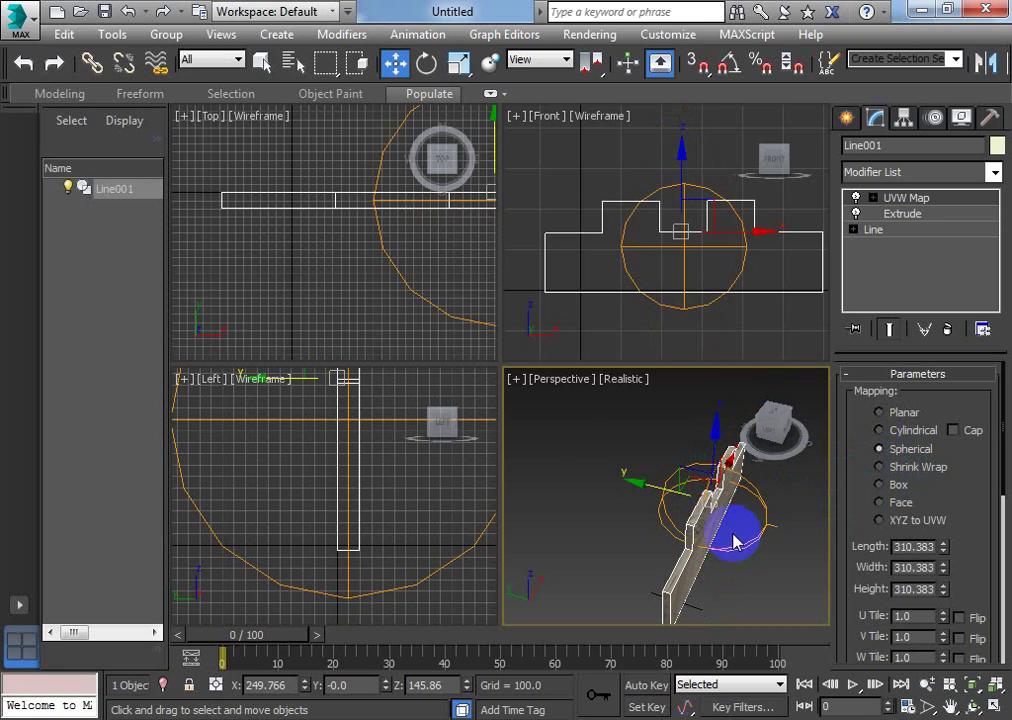
scroll(734, 535, up, 5)
scroll(665, 535, up, 3)
alt+middle_drag(678, 524, 720, 510)
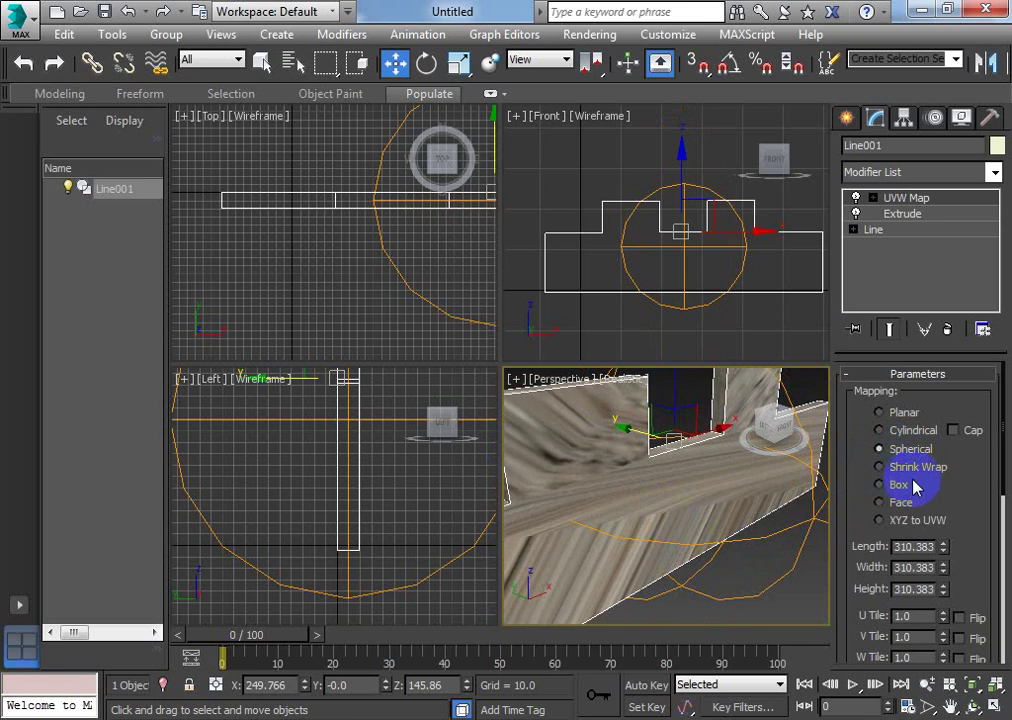
Try Shrink Wrap mapping on the wall, and set the mapping type back to Box
click(903, 467)
alt+middle_drag(594, 549, 648, 535)
click(897, 485)
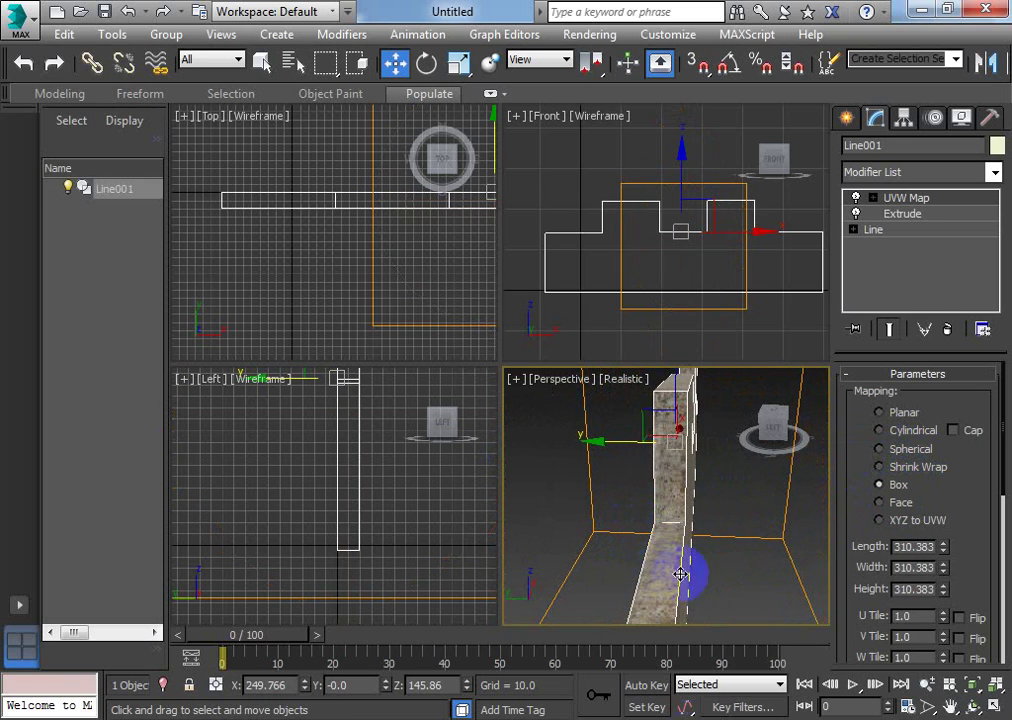
alt+middle_drag(684, 573, 1001, 510)
Fit the UVW Map gizmo to the wall's extents, check the texture on the edges and undo the fit
drag(1005, 480, 1001, 520)
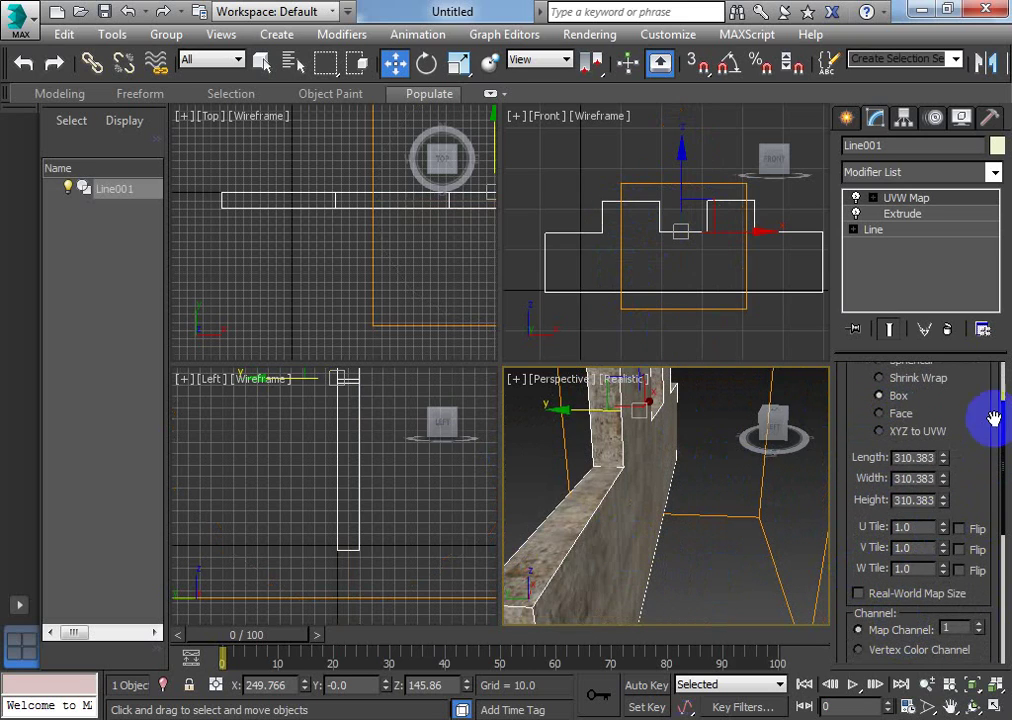
drag(1003, 500, 1001, 556)
click(884, 614)
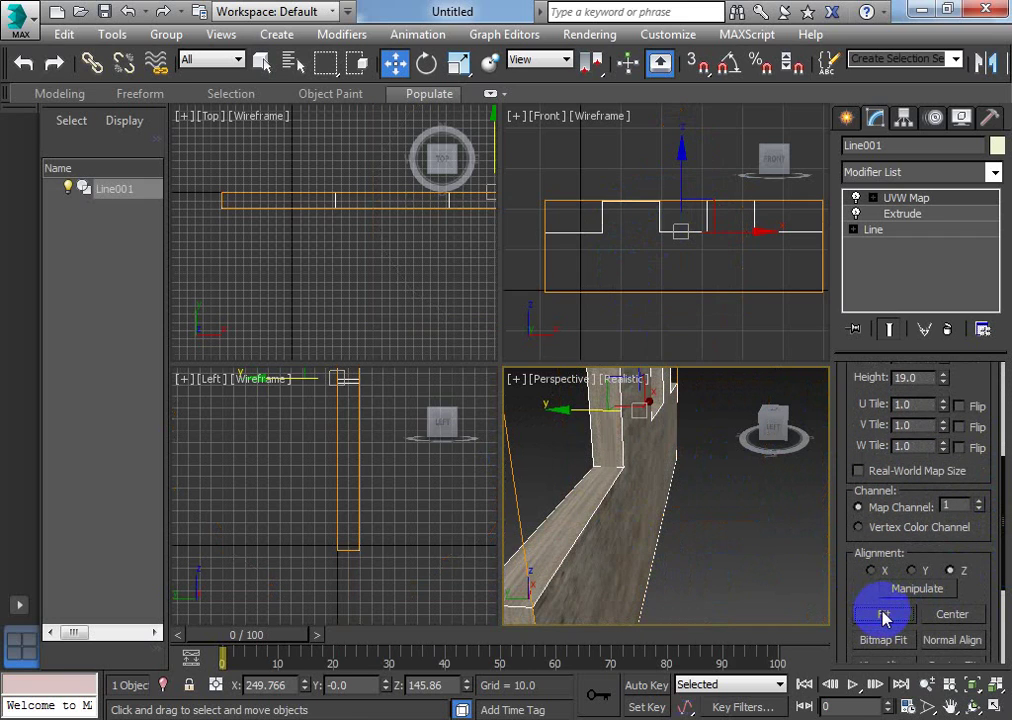
alt+middle_drag(697, 560, 616, 585)
alt+middle_drag(650, 482, 682, 488)
key(ctrl+z)
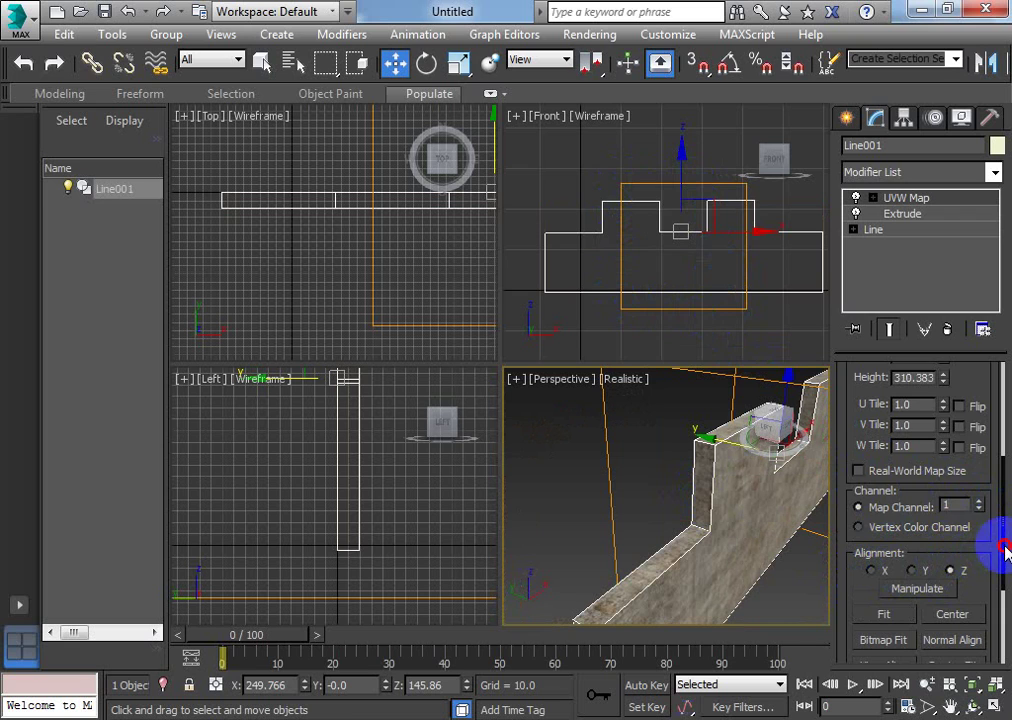
Examine up close how the box-mapped concrete lies on the wall's end face, front face and upper edge
drag(1003, 549, 994, 361)
scroll(648, 571, up, 5)
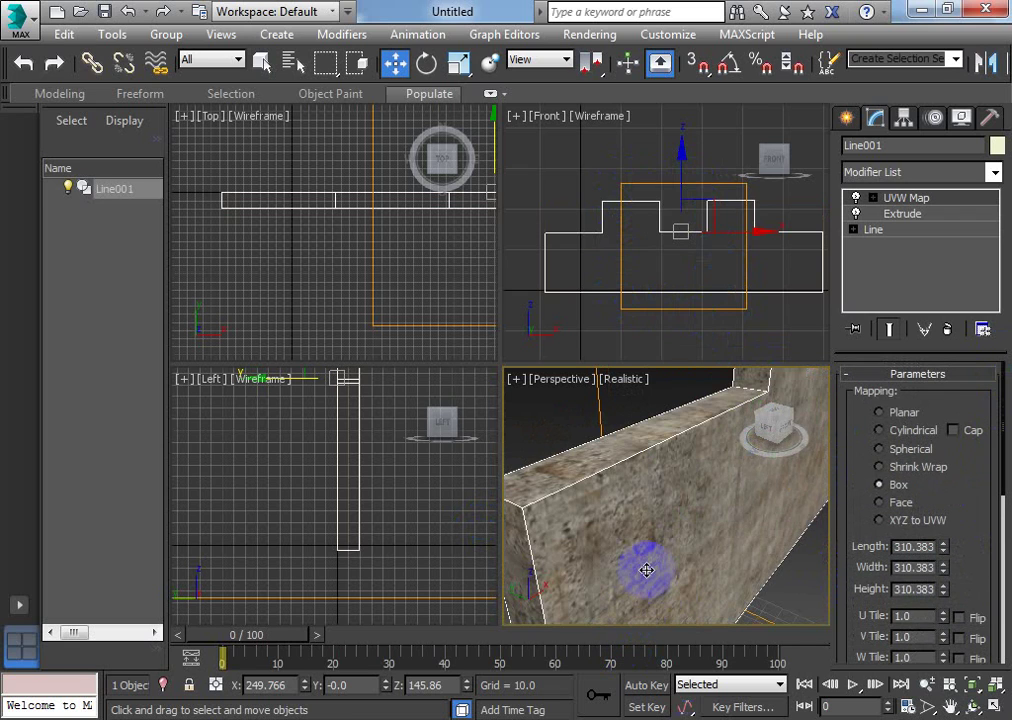
alt+middle_drag(616, 509, 635, 517)
alt+middle_drag(756, 598, 674, 527)
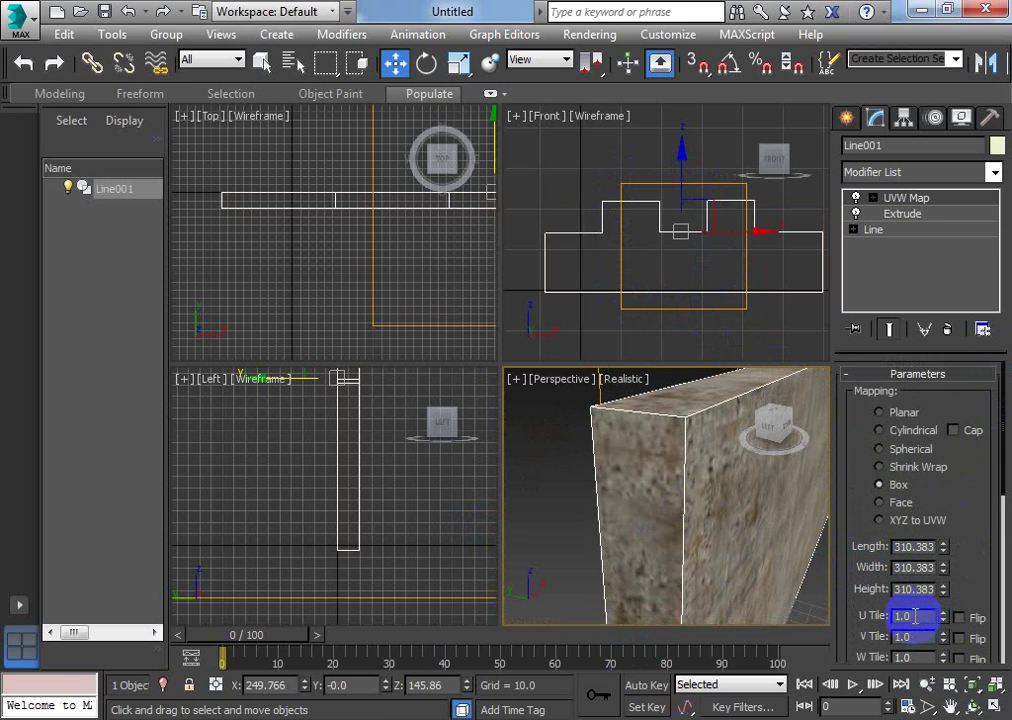
click(830, 603)
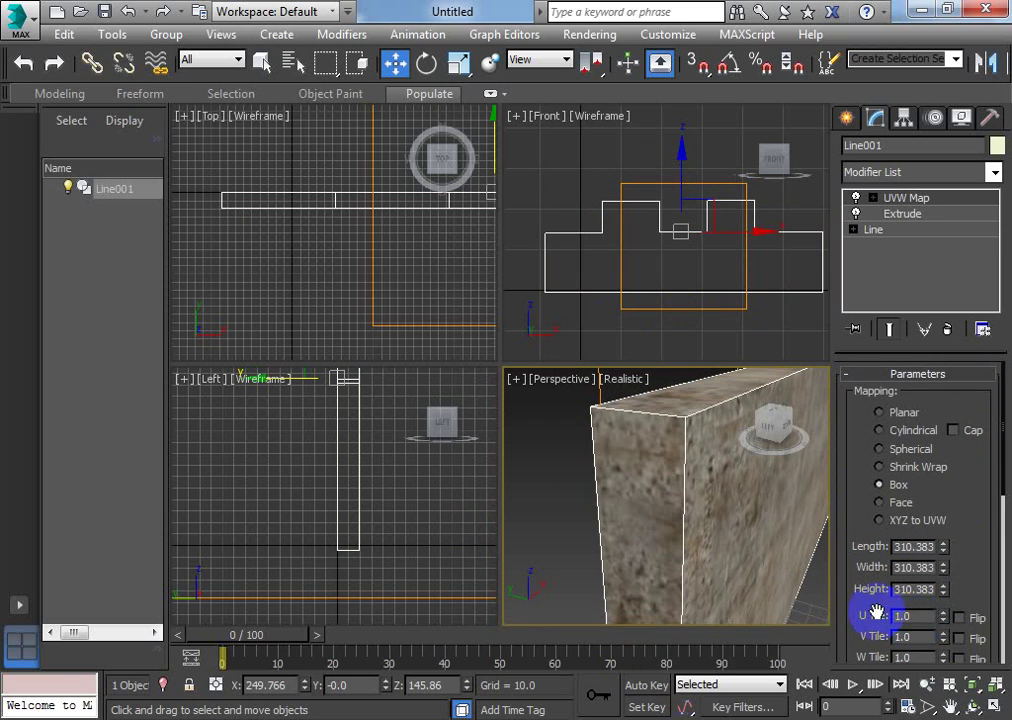
middle_drag(738, 559, 650, 566)
scroll(644, 524, down, 3)
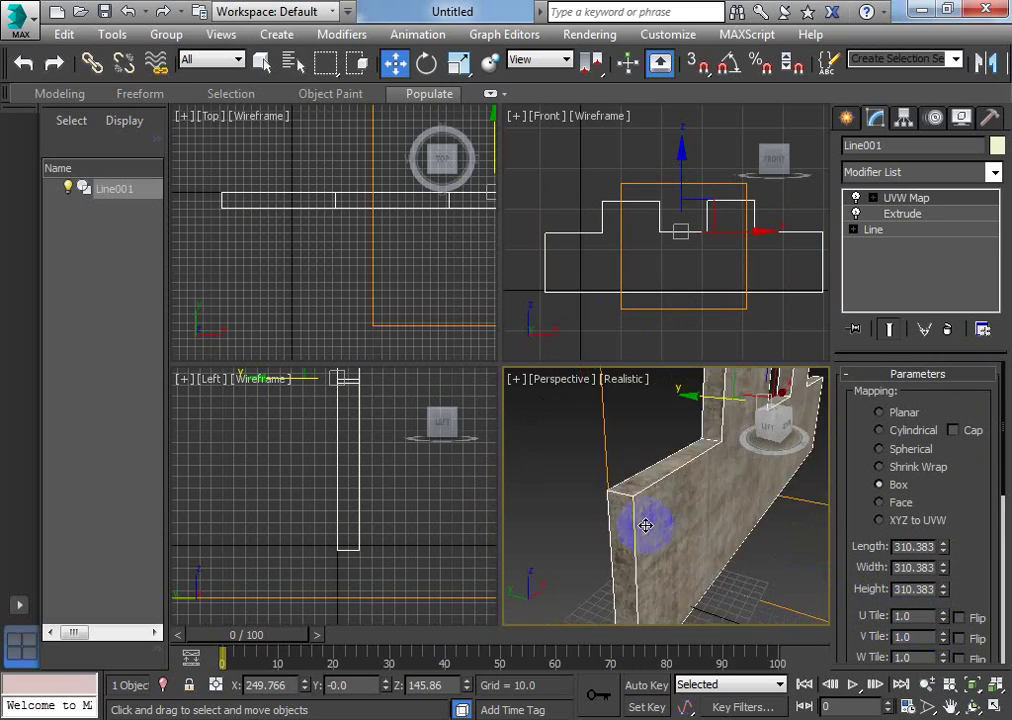
Render the Perspective view showing the whole front of the wall, and close the rendered frame
alt+middle_drag(661, 514, 729, 539)
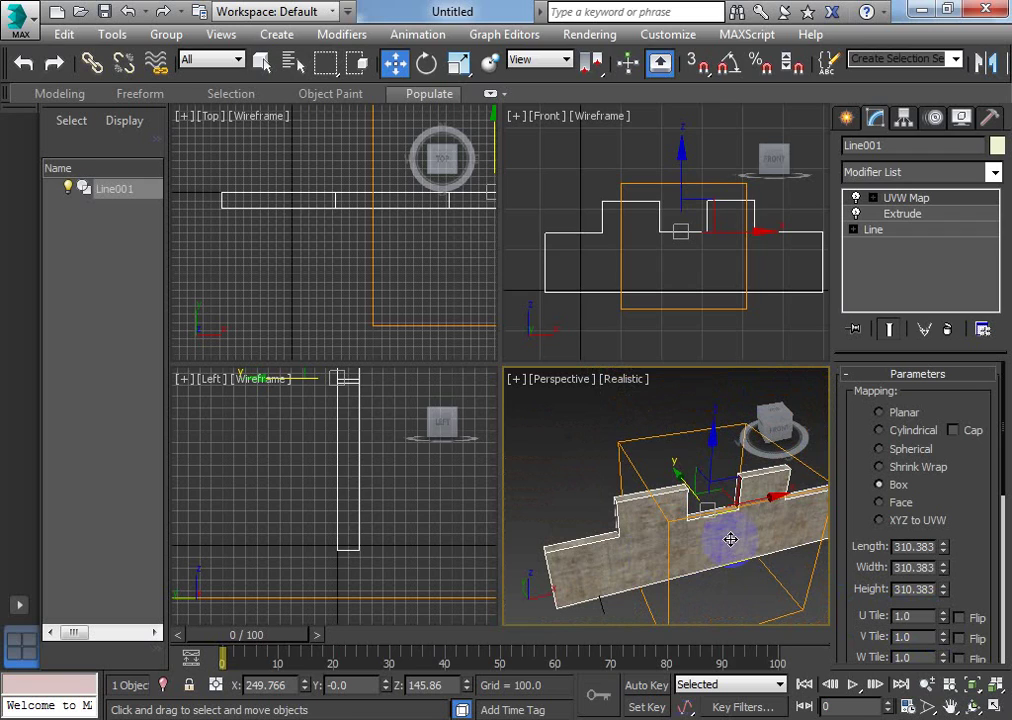
key(shift+q)
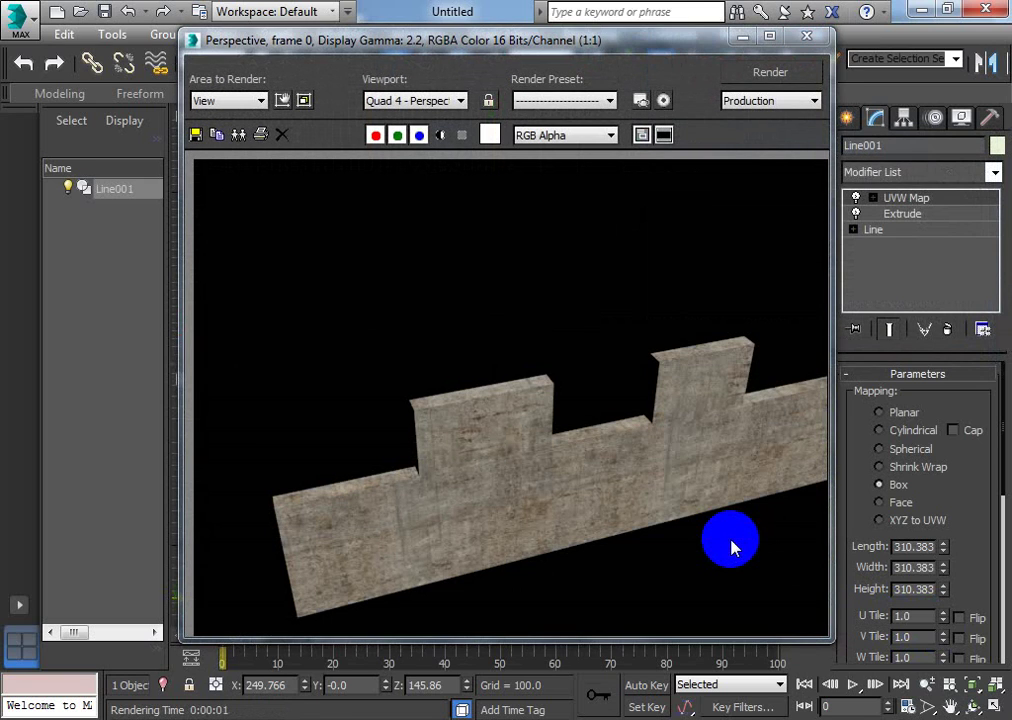
click(806, 36)
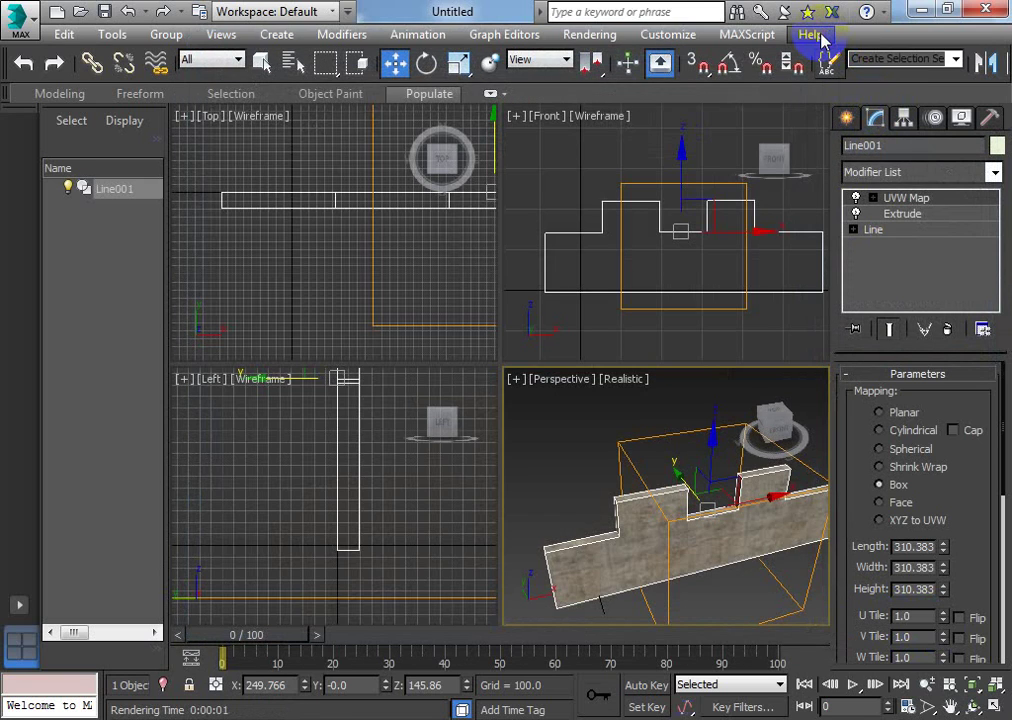